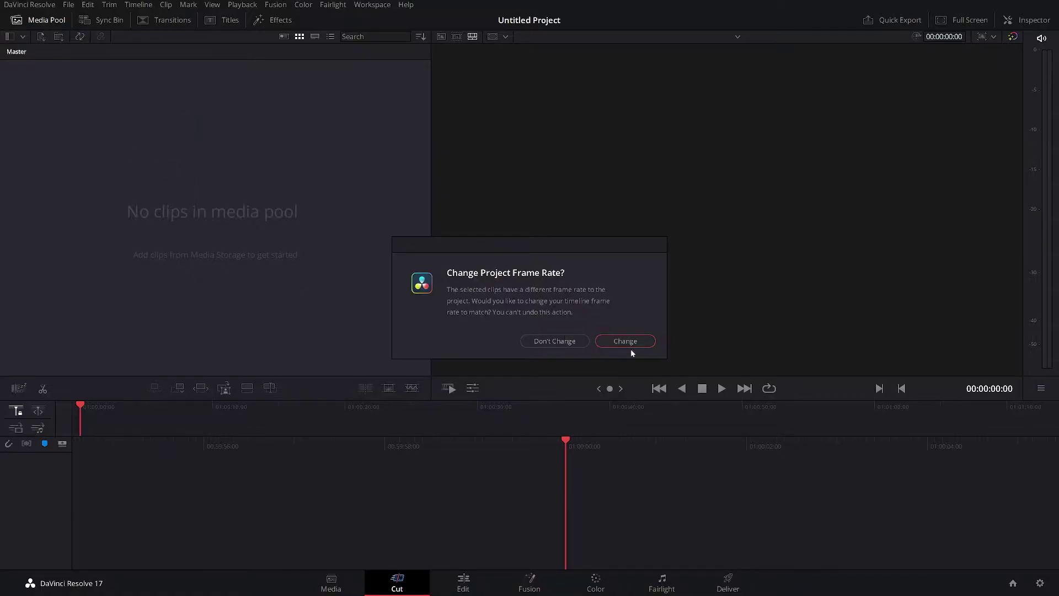
Change the project frame rate to match the imported clips and save the project
{"action": "left_click", "coordinate": [612, 342]}
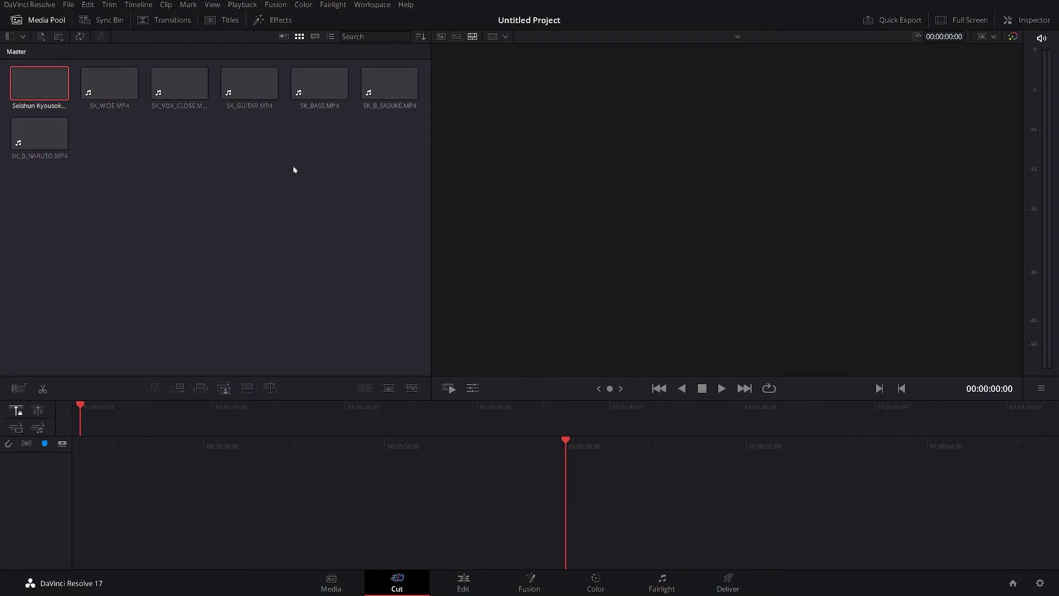
{"action": "key", "text": "ctrl+s"}
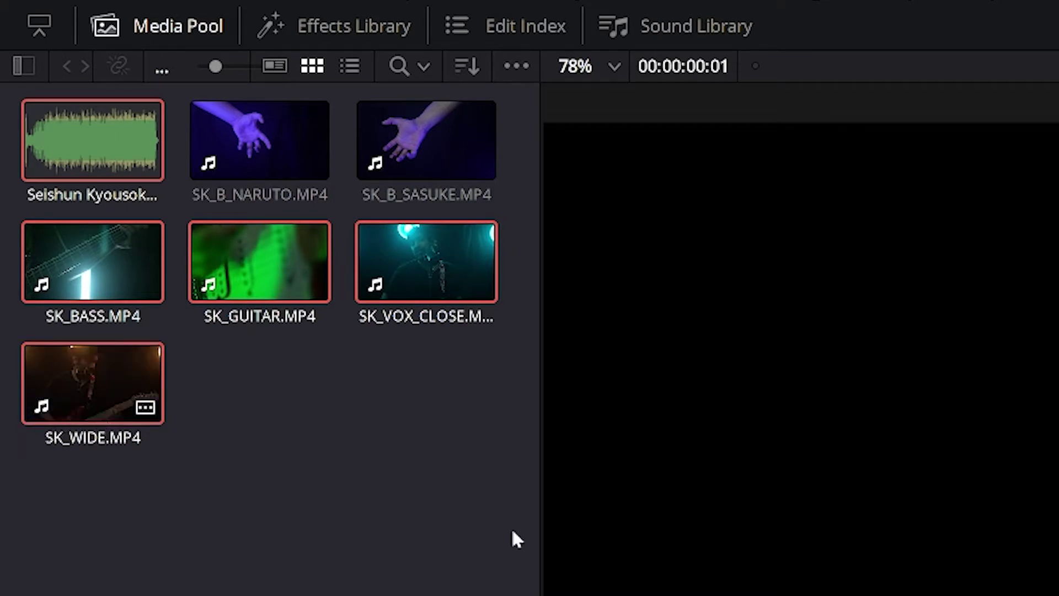
Create a multicam clip from the selected song and camera clips, with Angle Sync set to Sound and Angle Name set to Clip Name
{"action": "right_click", "coordinate": [92, 386]}
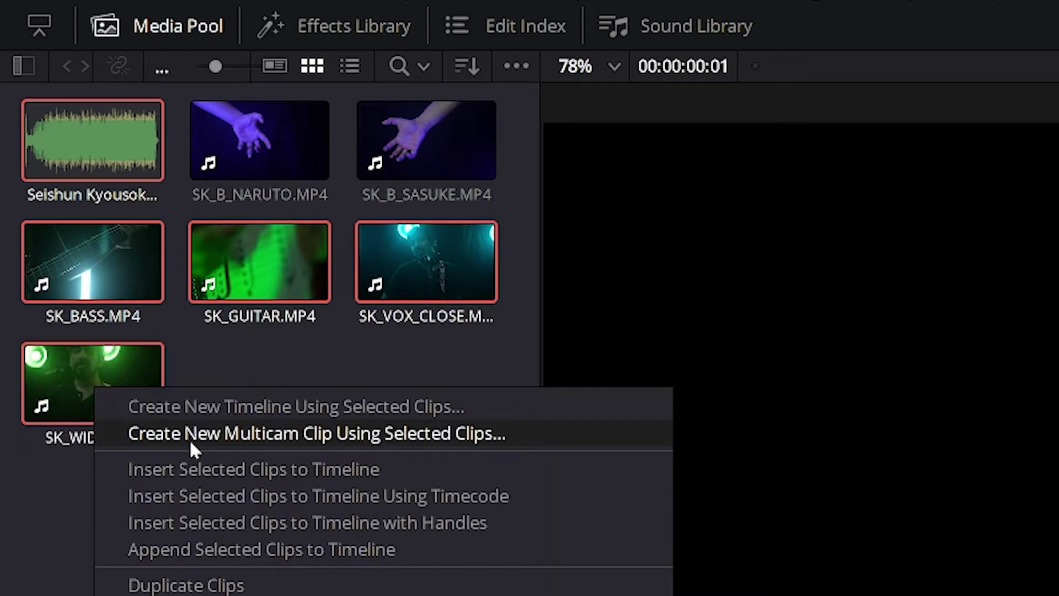
{"action": "left_click", "coordinate": [468, 440]}
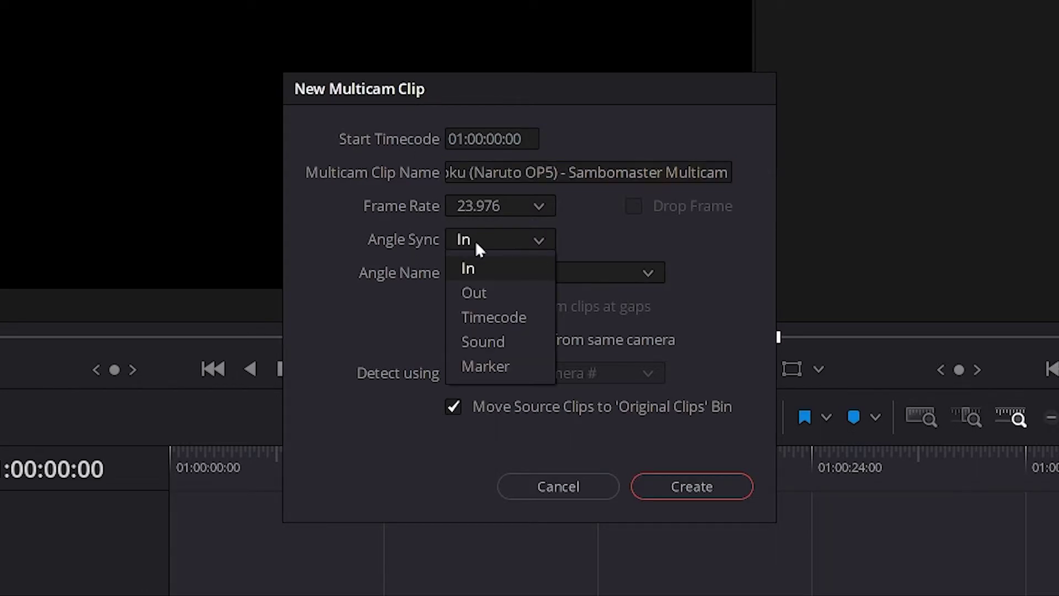
{"action": "left_click", "coordinate": [479, 346]}
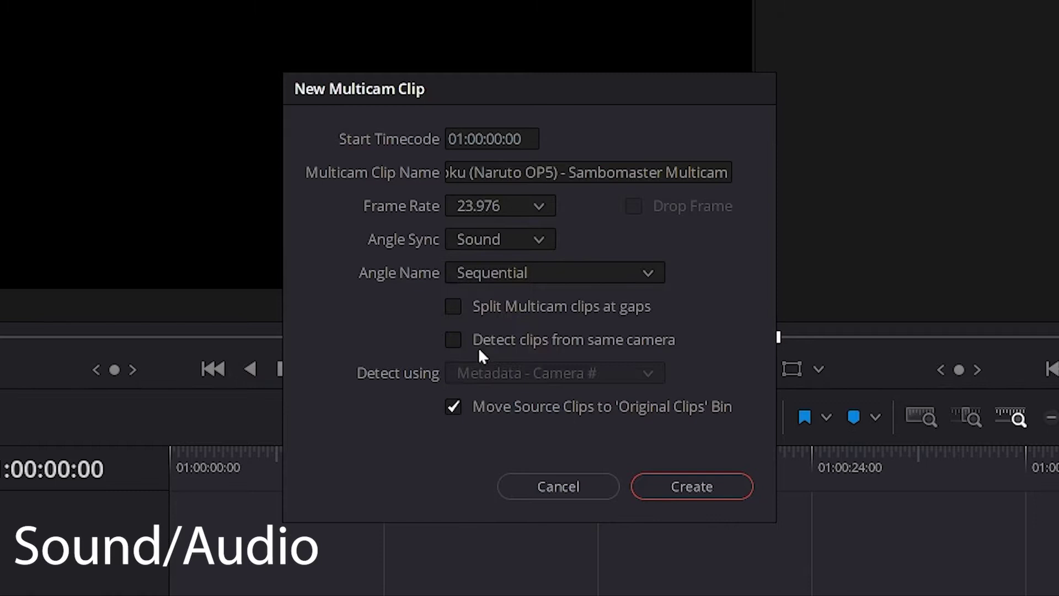
{"action": "left_click", "coordinate": [494, 281]}
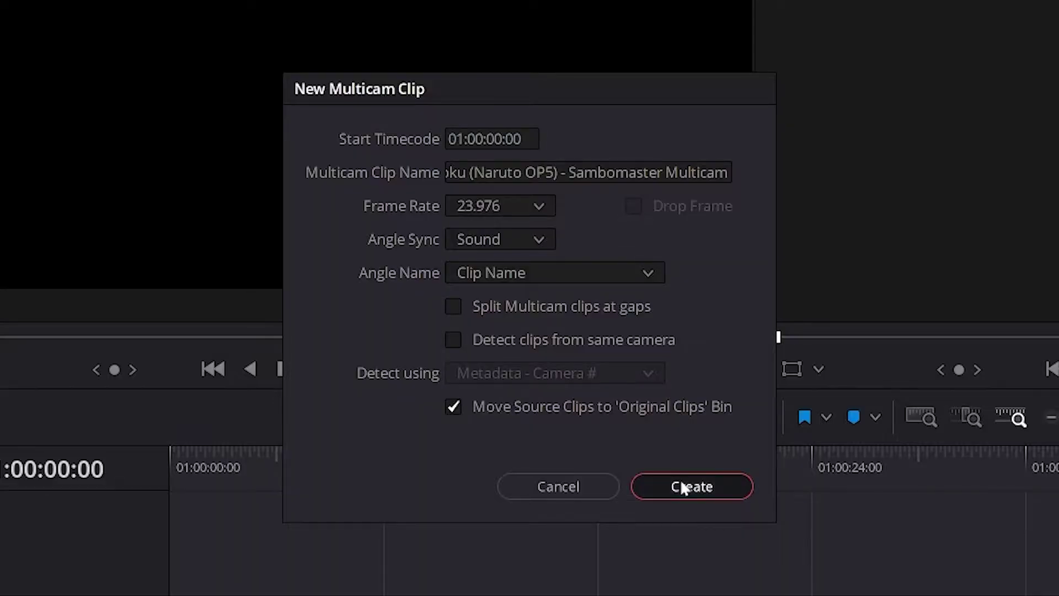
{"action": "left_click", "coordinate": [682, 485]}
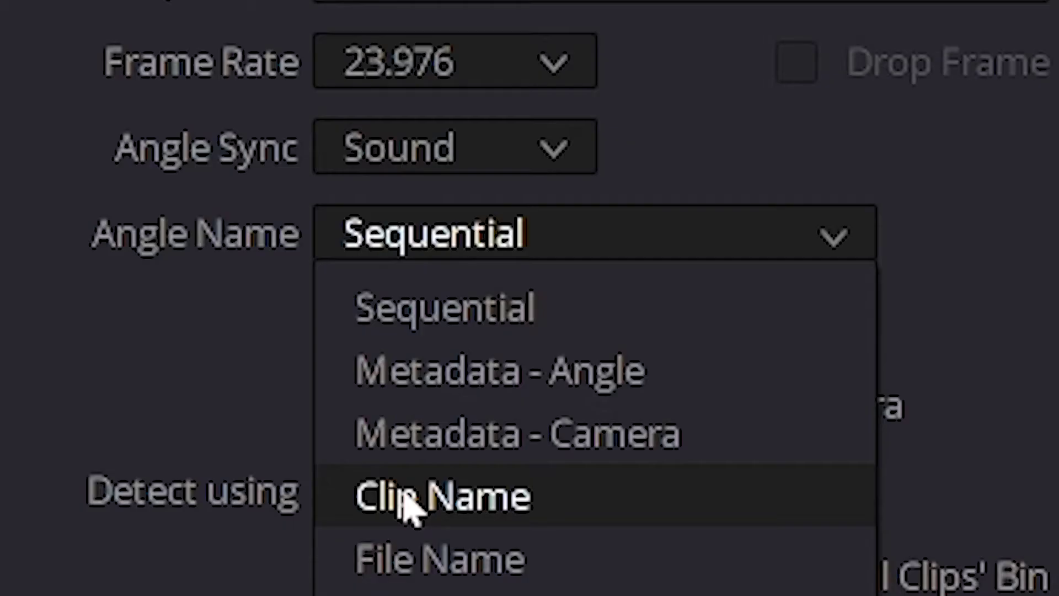
{"action": "left_click", "coordinate": [402, 488]}
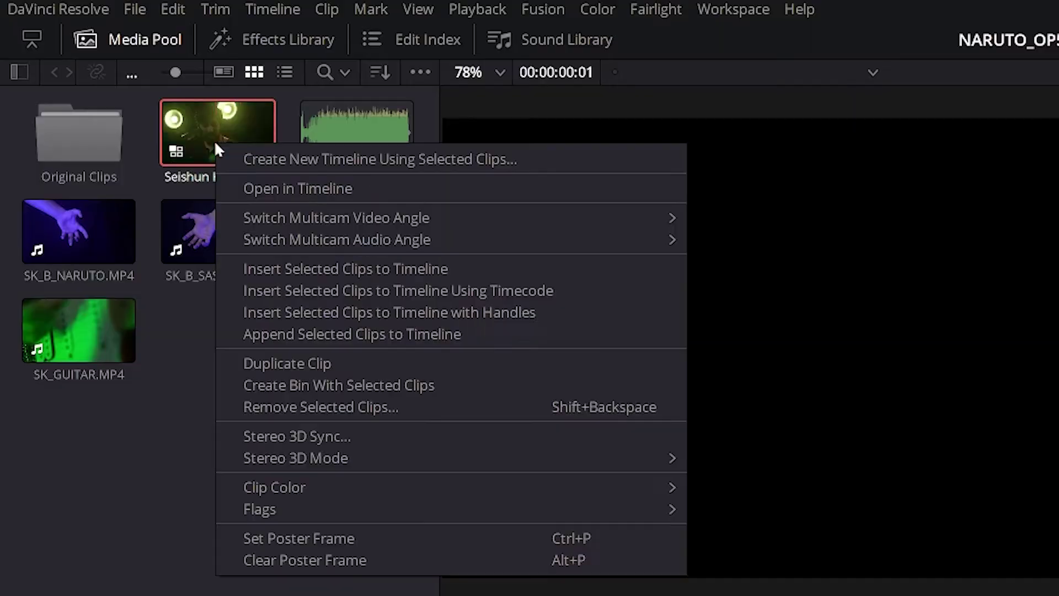
Open the multicam clip in the timeline, disable video track V1 and mute audio track A1 for manual syncing
{"action": "left_click", "coordinate": [266, 190]}
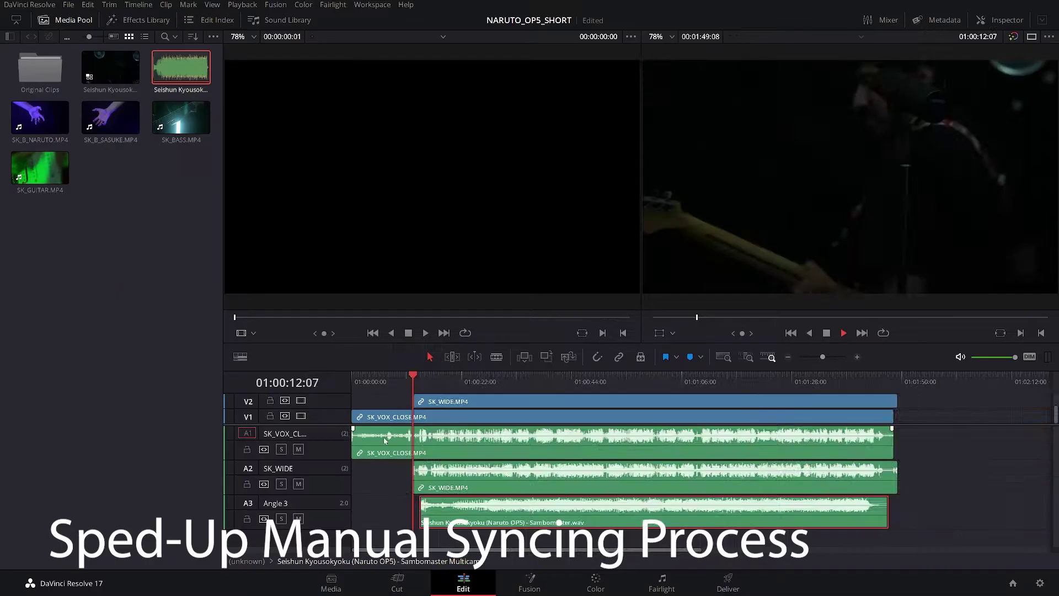
{"action": "left_click", "coordinate": [299, 484]}
{"action": "left_click", "coordinate": [299, 449]}
{"action": "left_click", "coordinate": [301, 415]}
{"action": "left_click", "coordinate": [300, 400]}
{"action": "left_click_drag", "start_coordinate": [436, 380], "coordinate": [439, 376]}
{"action": "key", "text": "ctrl+equal"}
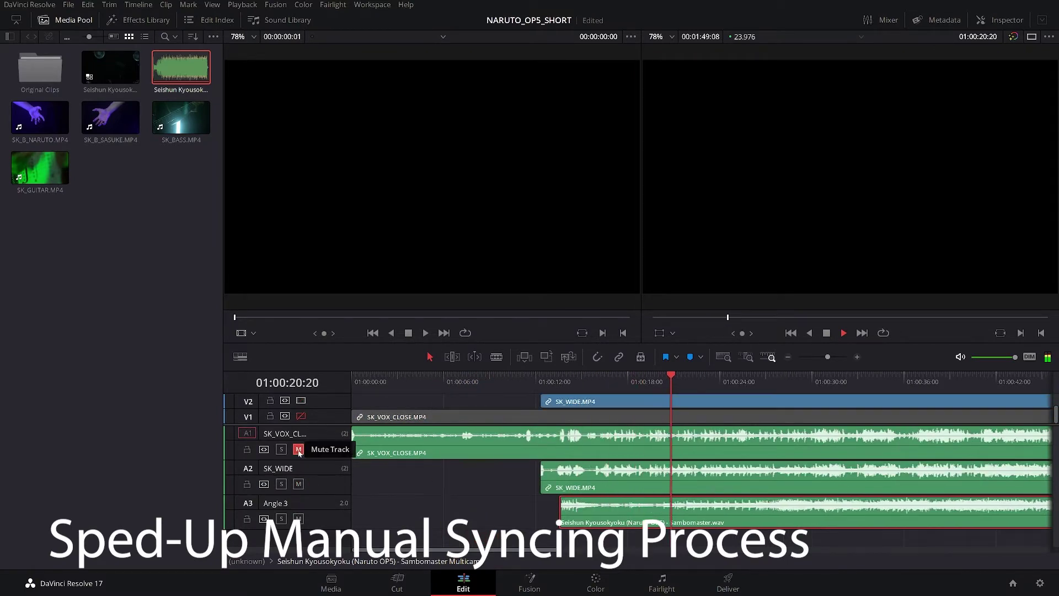
Shift the song audio on track A3 to match the camera sound, and play it with V1 enabled and A1 unmuted again
{"action": "left_click", "coordinate": [511, 380]}
{"action": "left_click_drag", "start_coordinate": [579, 516], "coordinate": [636, 514]}
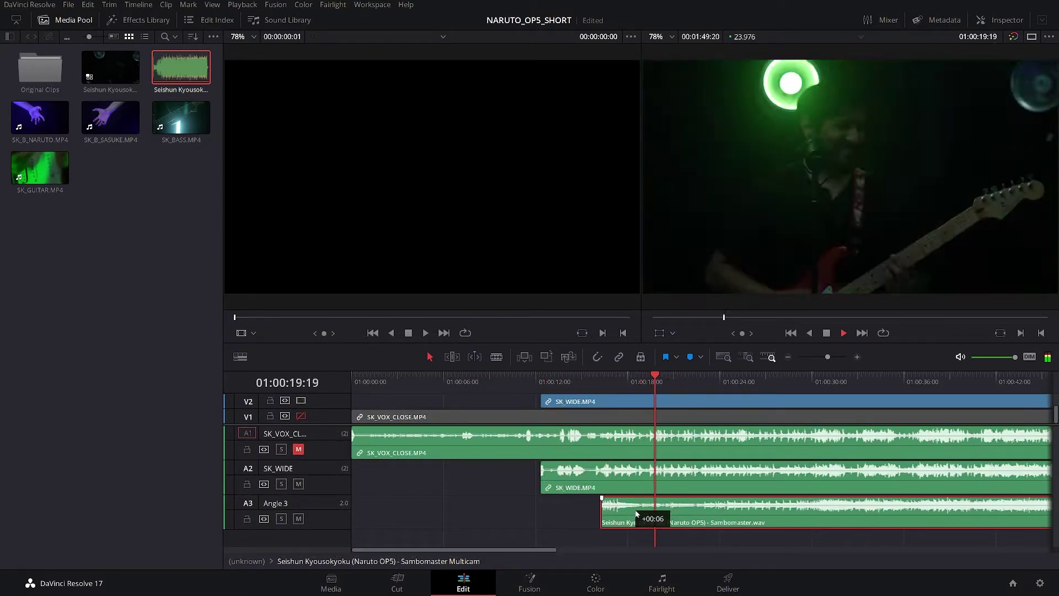
{"action": "left_click", "coordinate": [300, 415]}
{"action": "left_click", "coordinate": [298, 449]}
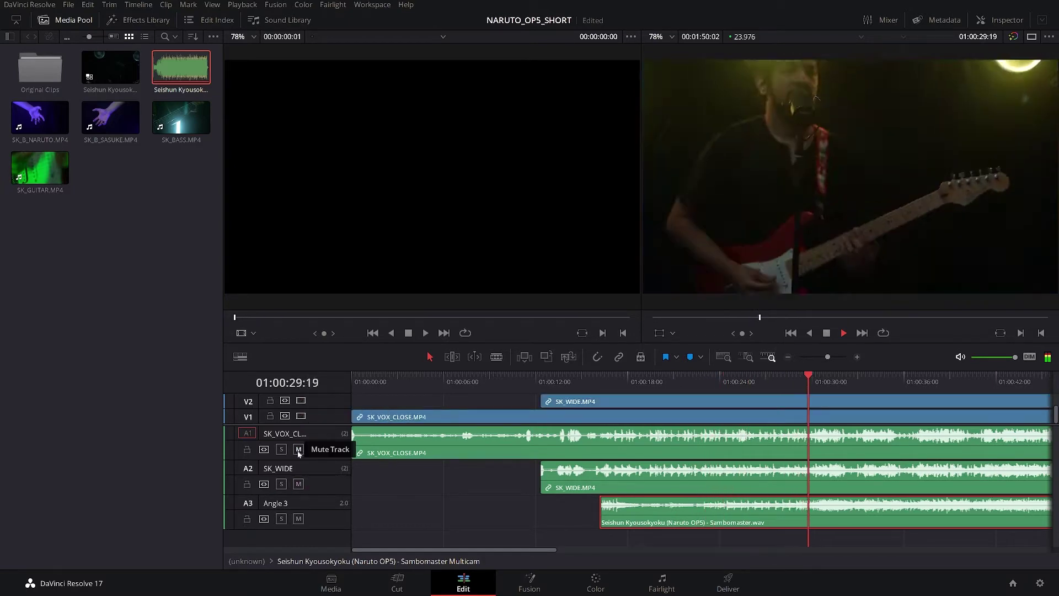
{"action": "key", "text": "ctrl+minus"}
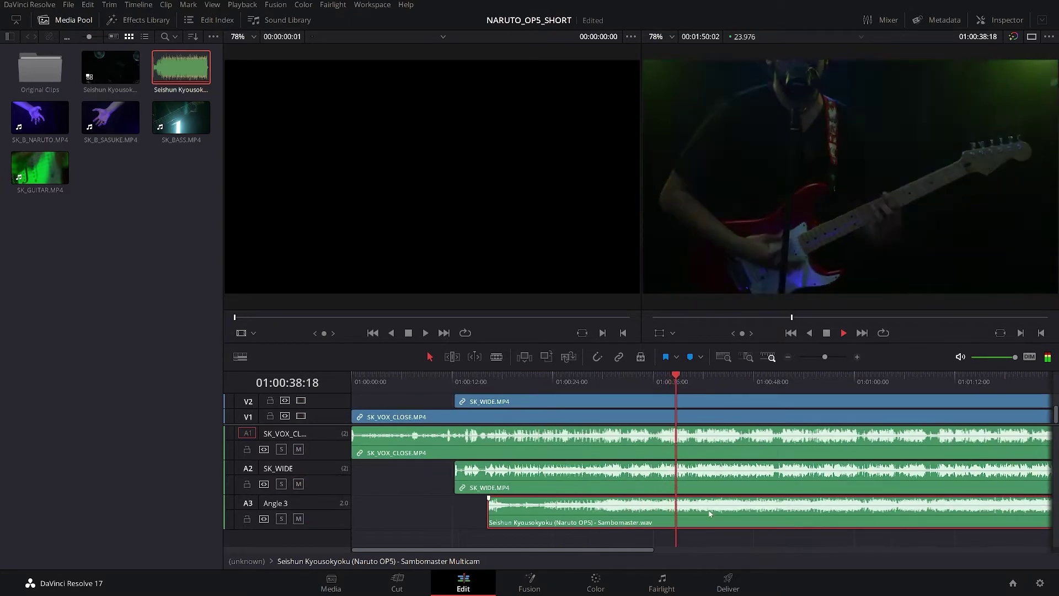
{"action": "key", "text": "ctrl+equal"}
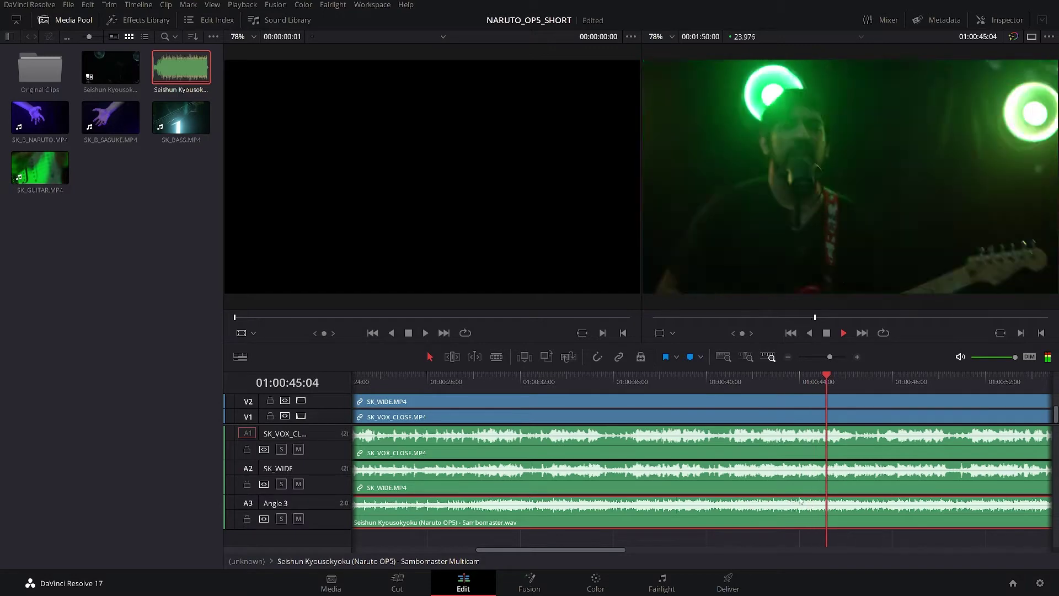
{"action": "key", "text": "space"}
Disable the SK_VOX_CLOSE.MP4 audio clip on track A1
{"action": "right_click", "coordinate": [378, 417]}
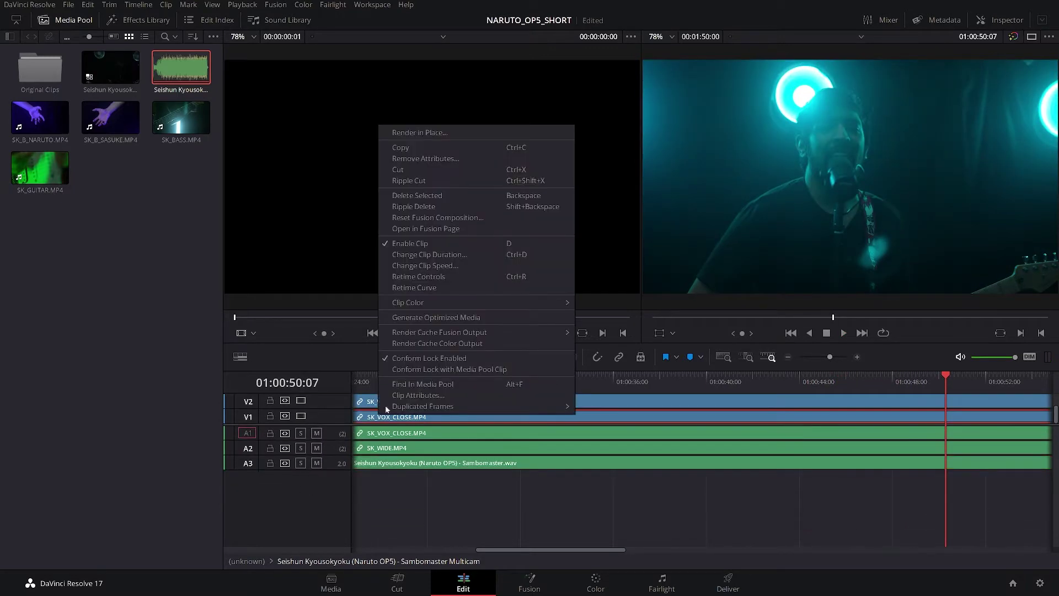
{"action": "right_click", "coordinate": [378, 432]}
{"action": "left_click", "coordinate": [413, 236]}
{"action": "key", "text": "ctrl+z"}
{"action": "right_click", "coordinate": [389, 433]}
{"action": "left_click", "coordinate": [412, 236]}
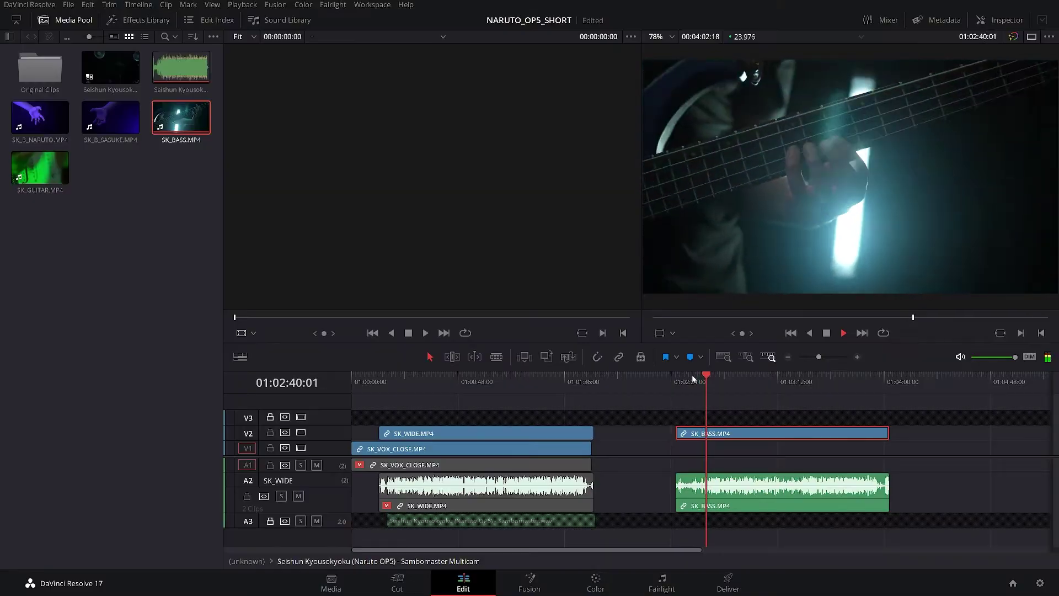
Move the SK_BASS.MP4 video onto track V3 in sync with the song and delete its separate audio clip
{"action": "left_click_drag", "start_coordinate": [679, 437], "coordinate": [411, 415]}
{"action": "key", "text": "space"}
{"action": "left_click_drag", "start_coordinate": [718, 436], "coordinate": [429, 417]}
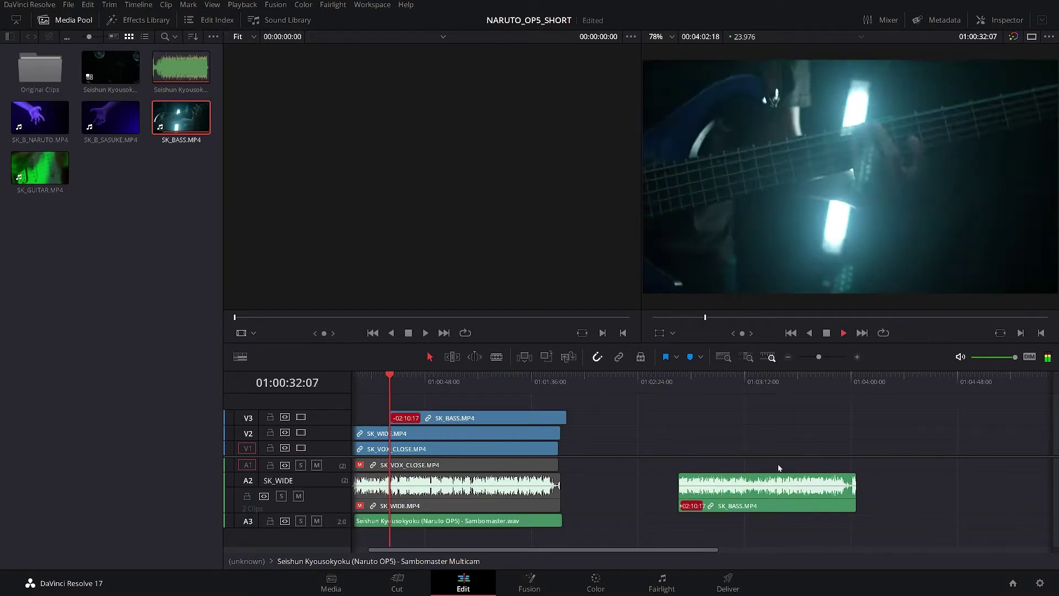
{"action": "left_click", "coordinate": [766, 490]}
{"action": "key", "text": "Delete"}
Move the SK_GUITAR.MP4 video onto track V4, aligned with the start of SK_BASS.MP4
{"action": "left_click", "coordinate": [610, 375]}
{"action": "left_click_drag", "start_coordinate": [597, 434], "coordinate": [407, 448]}
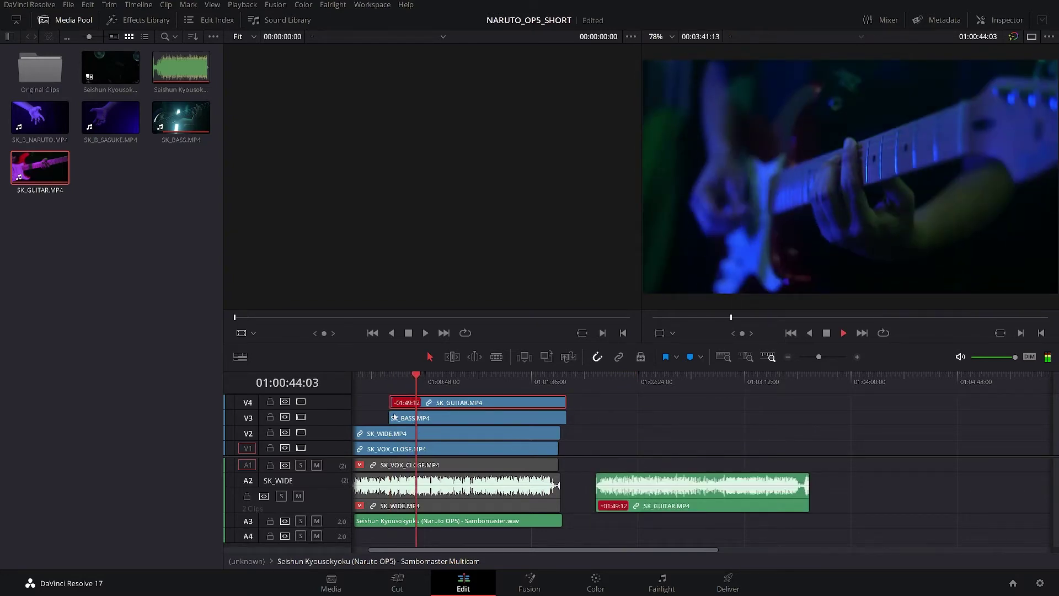
{"action": "key", "text": "shift+z"}
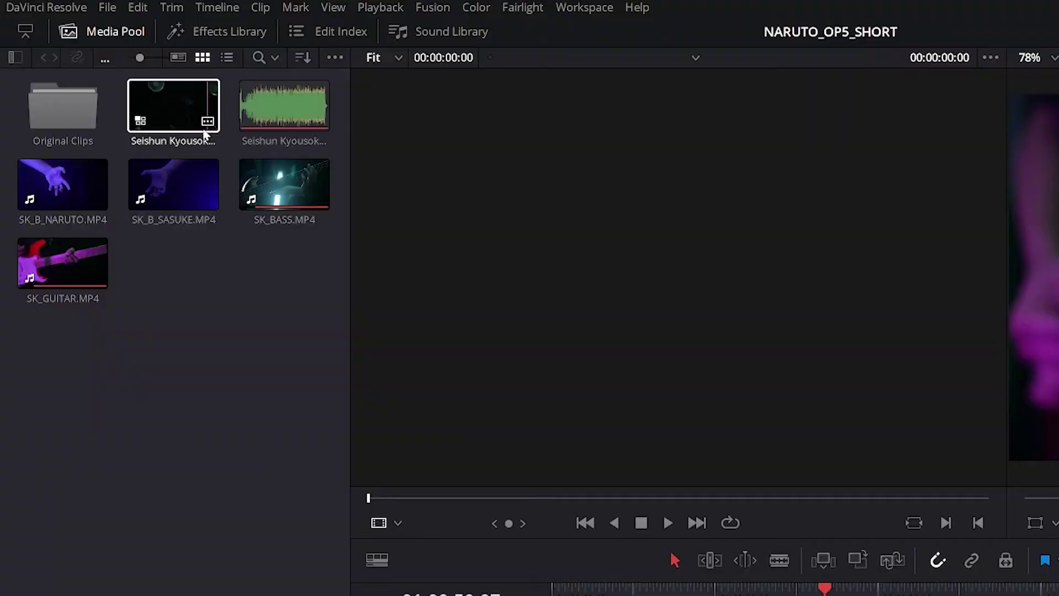
Create a new timeline named Timeline 1 from the multicam clip, using the project settings
{"action": "right_click", "coordinate": [191, 98]}
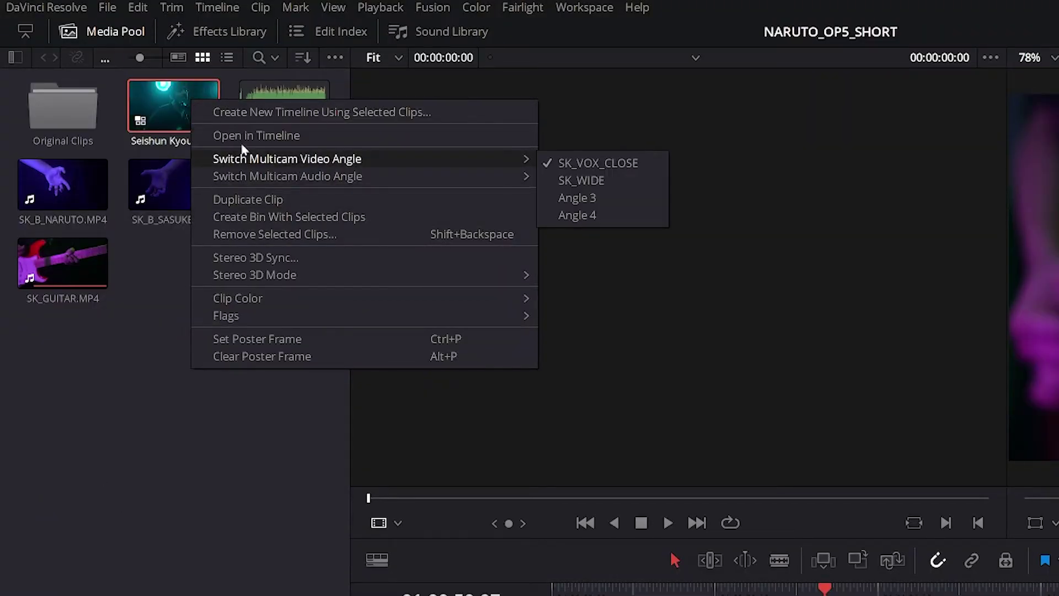
{"action": "left_click", "coordinate": [248, 113]}
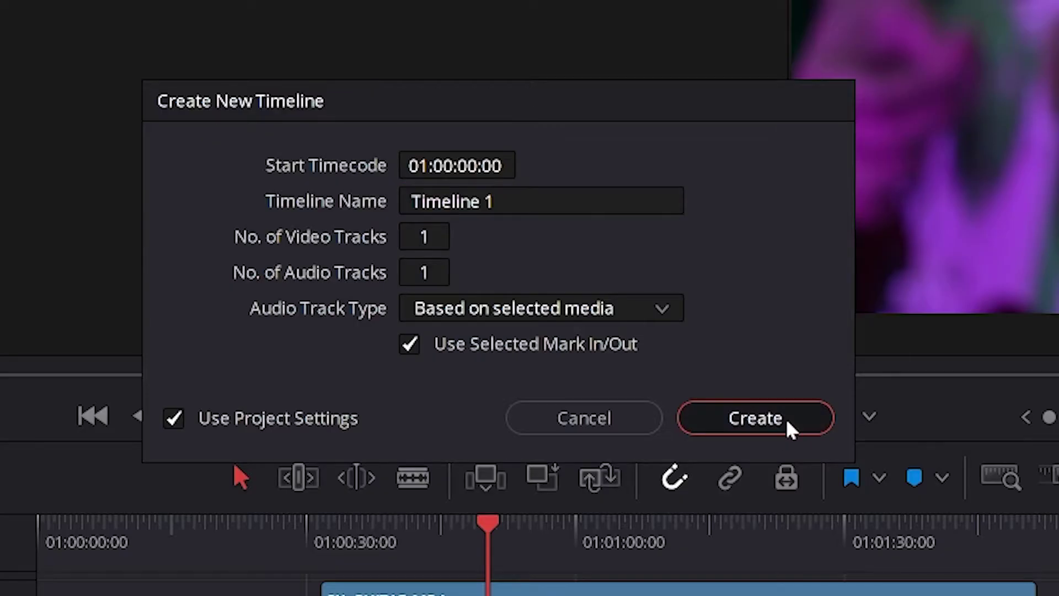
{"action": "left_click", "coordinate": [790, 429]}
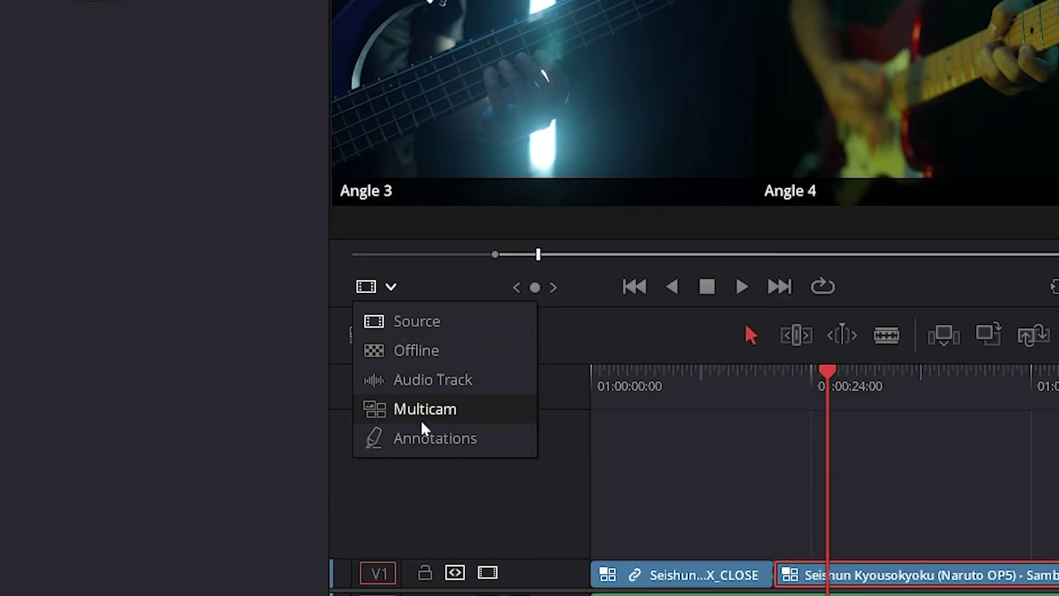
Set the source viewer to Multicam mode and cut to SK_VOX_CLOSE and Angle 4 during playback
{"action": "left_click", "coordinate": [421, 420]}
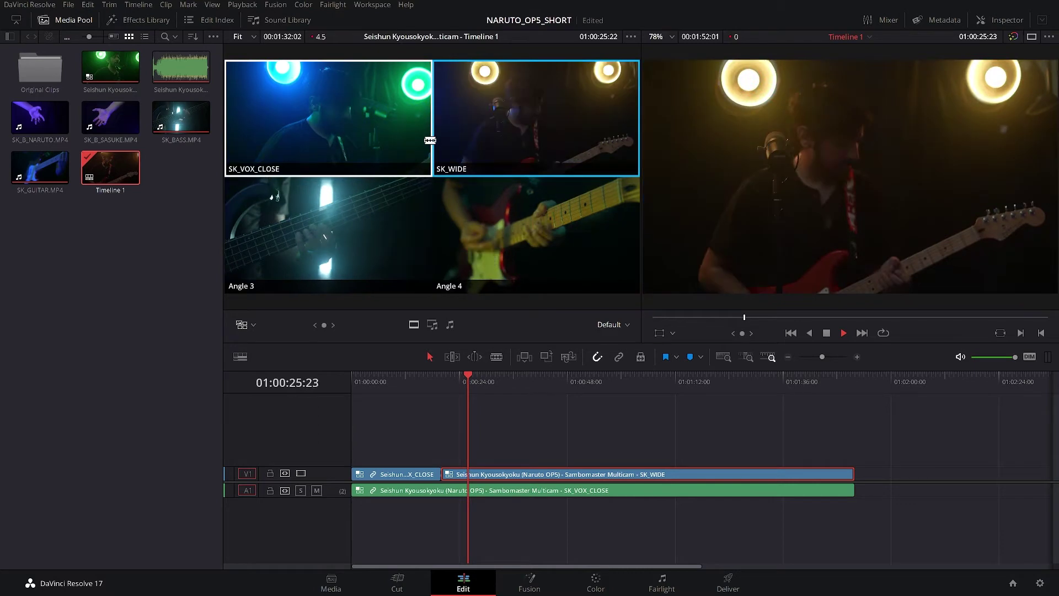
{"action": "left_click", "coordinate": [429, 140]}
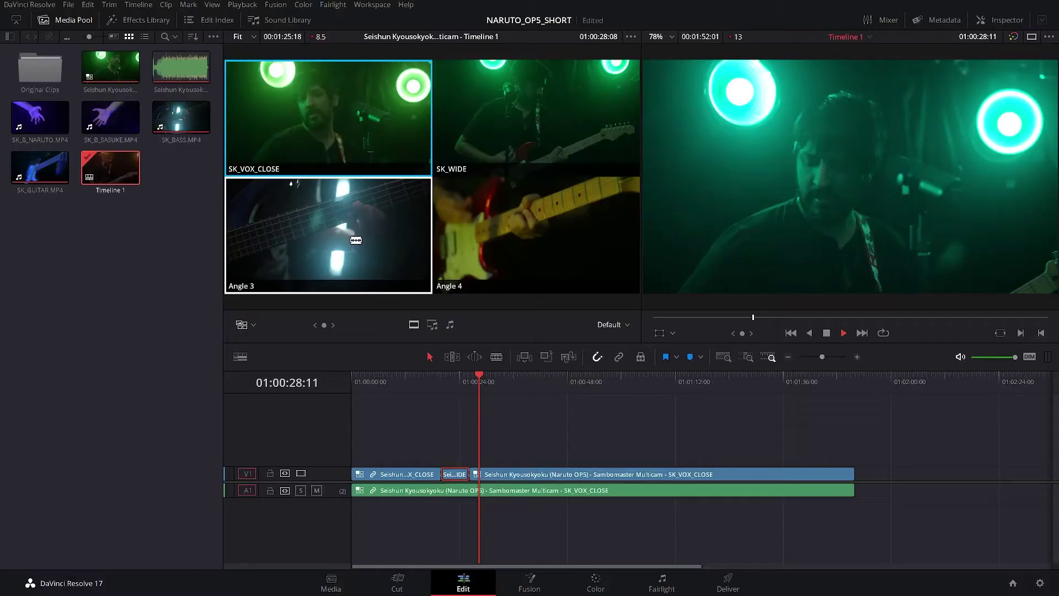
{"action": "left_click", "coordinate": [508, 233]}
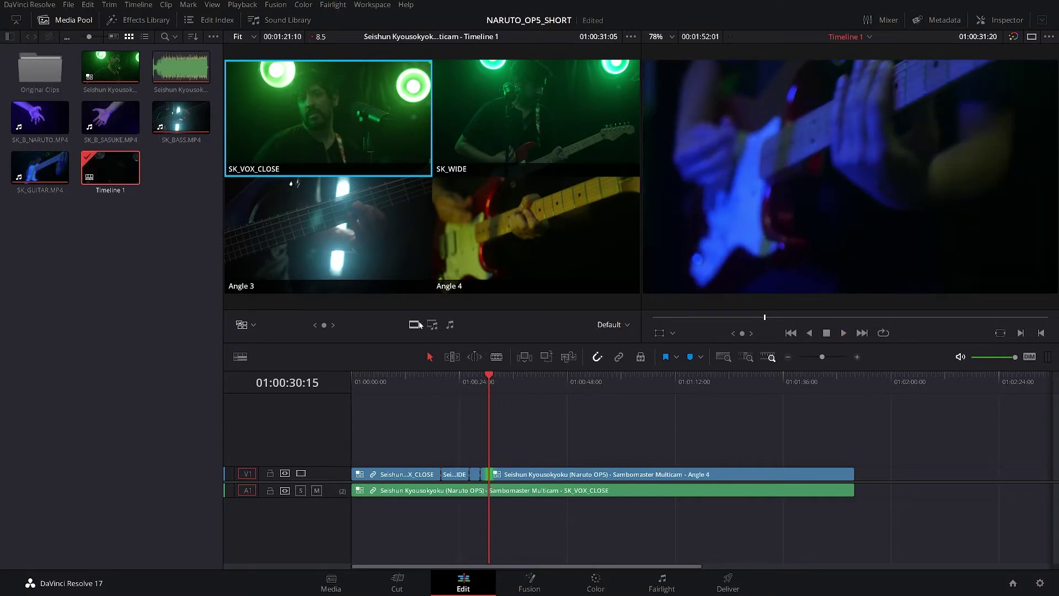
Look through the grid layout options of the multicam viewer
{"action": "left_click", "coordinate": [621, 325]}
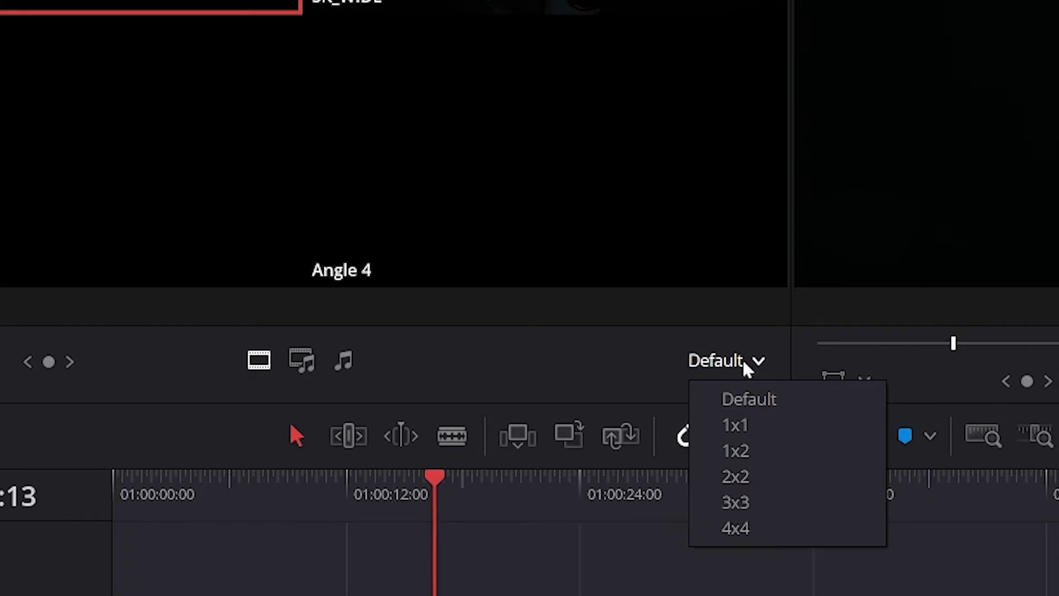
{"action": "left_click", "coordinate": [621, 325]}
{"action": "left_click", "coordinate": [621, 325]}
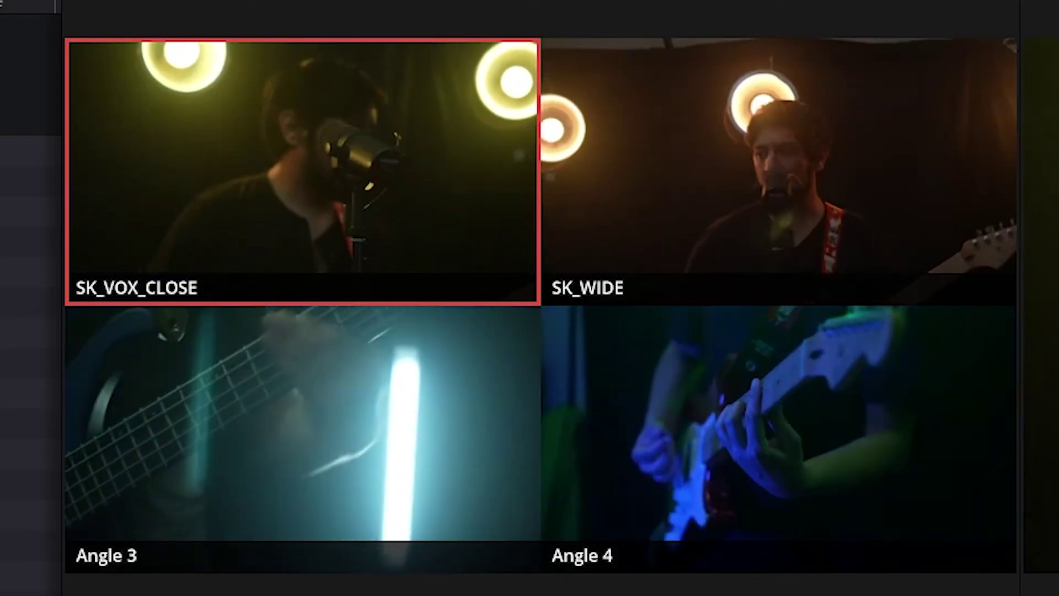
Cut live to the SK_WIDE and SK_VOX_CLOSE angles while the multicam timeline plays
{"action": "key", "text": "2"}
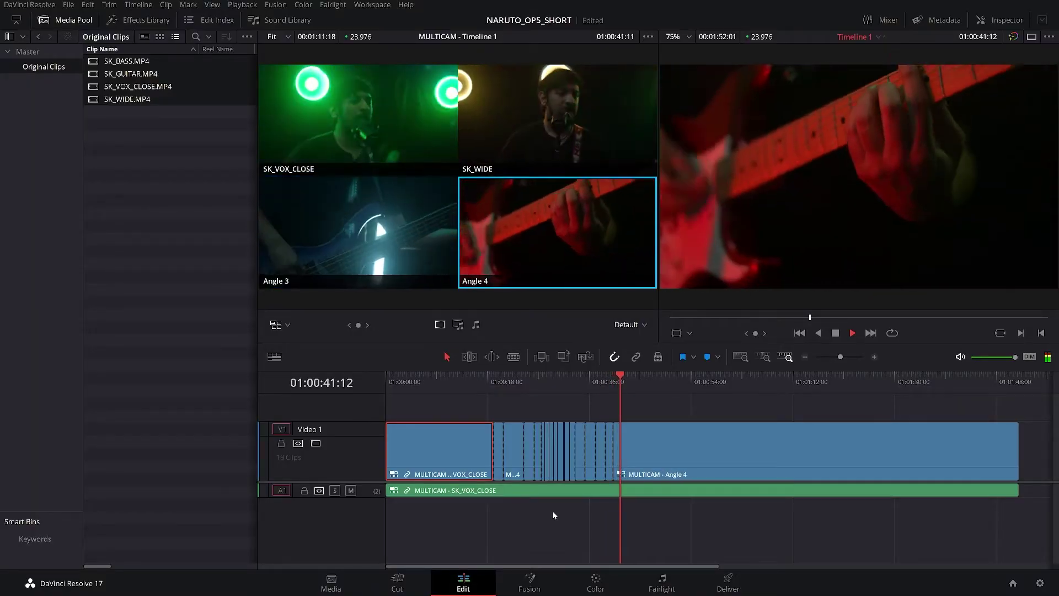
{"action": "key", "text": "2"}
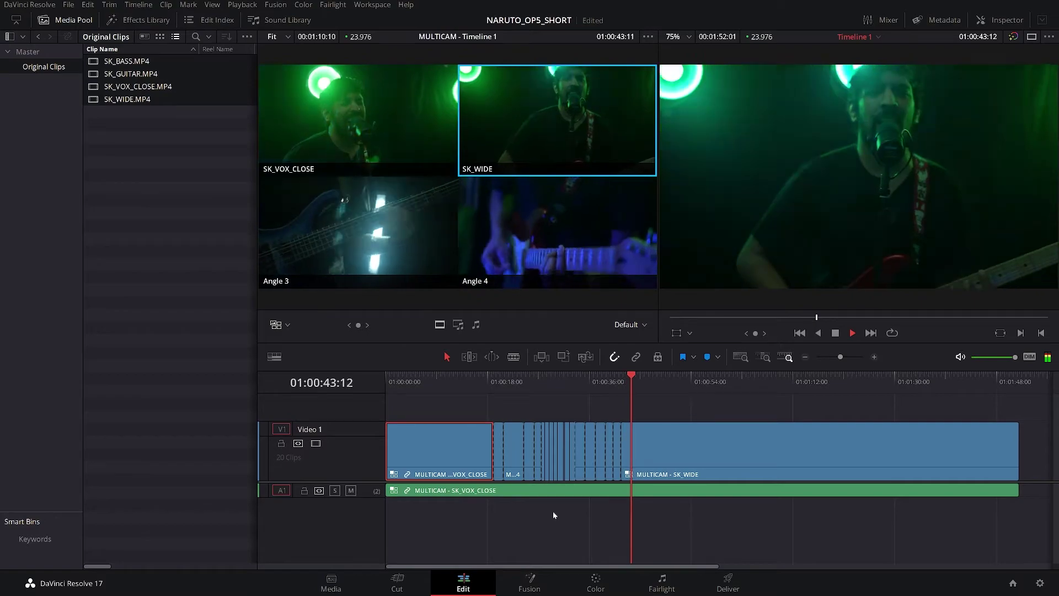
{"action": "key", "text": "1"}
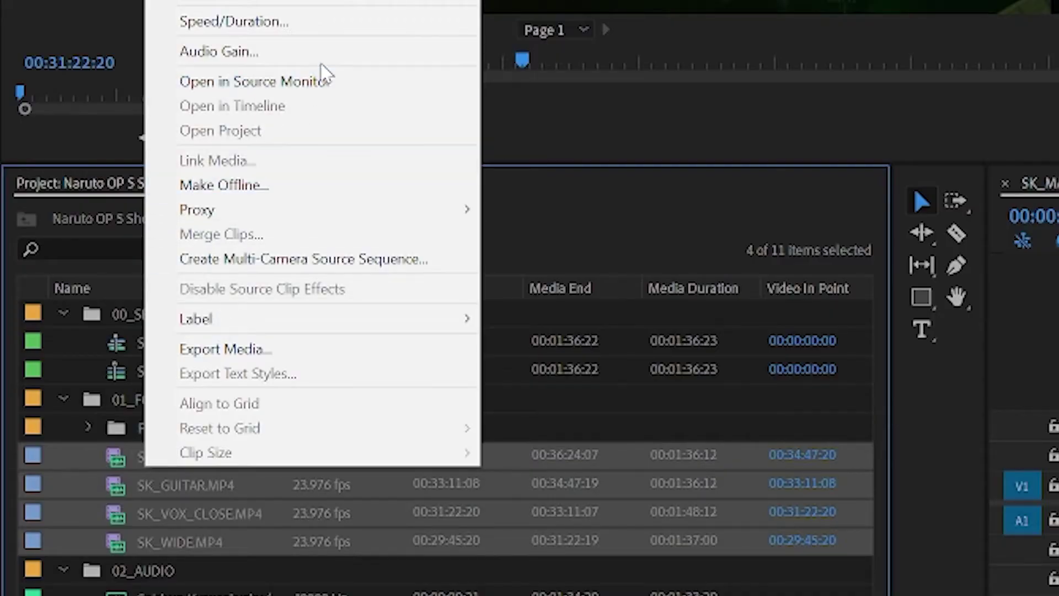
In Premiere Pro, create H.264 Low Resolution proxies for the four selected camera clips, stored next to the original media
{"action": "mouse_move", "coordinate": [331, 210]}
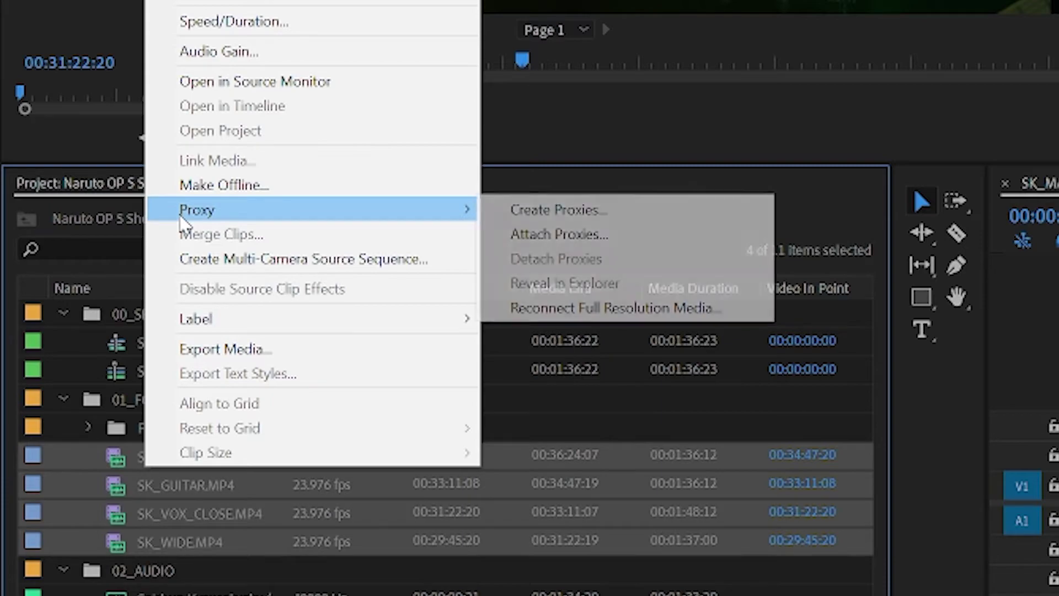
{"action": "left_click", "coordinate": [554, 210]}
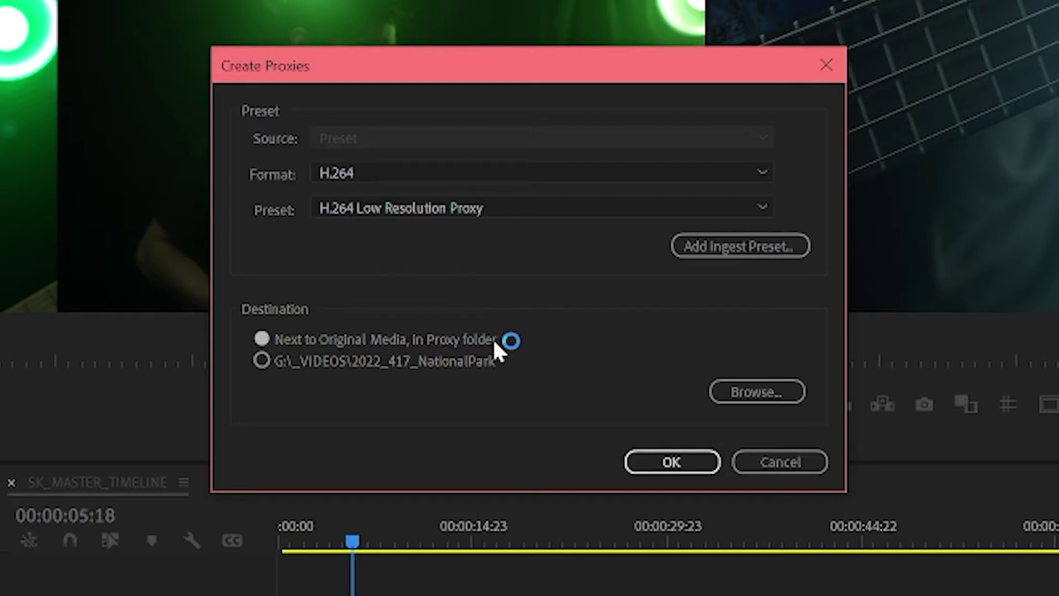
{"action": "left_click", "coordinate": [664, 462]}
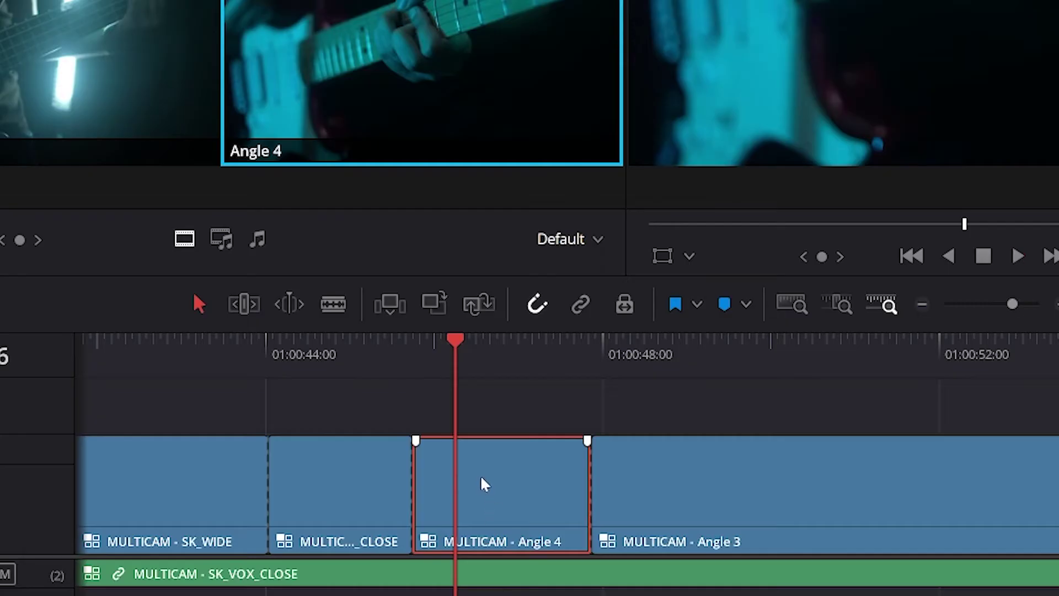
In DaVinci Resolve, switch the selected Angle 4 segment of the multicam timeline to Angle 3 and play it back
{"action": "right_click", "coordinate": [481, 477]}
{"action": "mouse_move", "coordinate": [618, 460]}
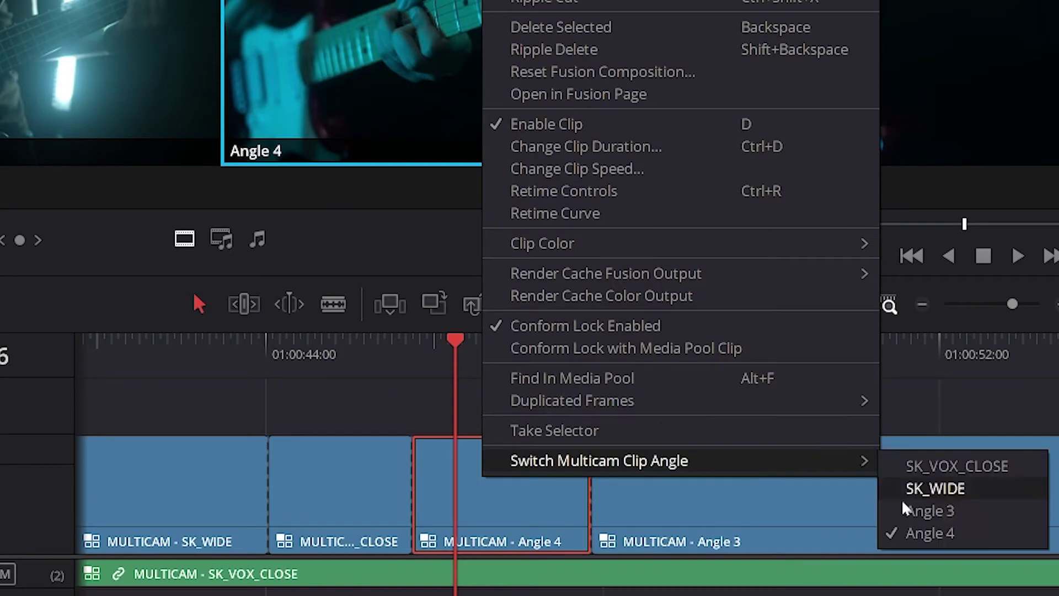
{"action": "left_click", "coordinate": [918, 511]}
{"action": "left_click", "coordinate": [419, 353]}
{"action": "key", "text": "space"}
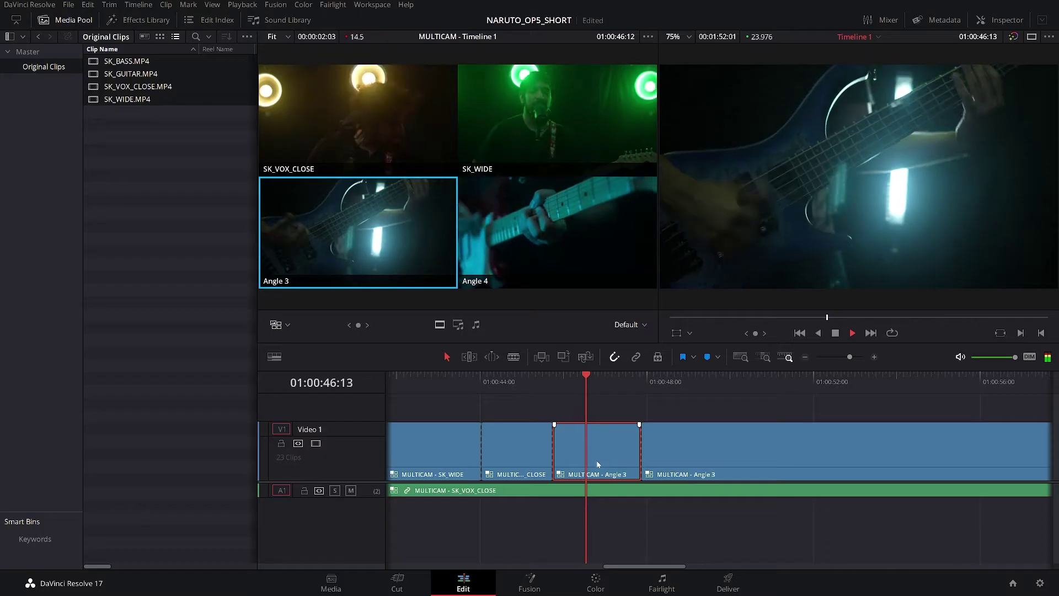
Stop playback, look at the selected multicam segment's options, and play back the edited multicam timeline from about 01:00:43
{"action": "key", "text": "space"}
{"action": "right_click", "coordinate": [499, 494]}
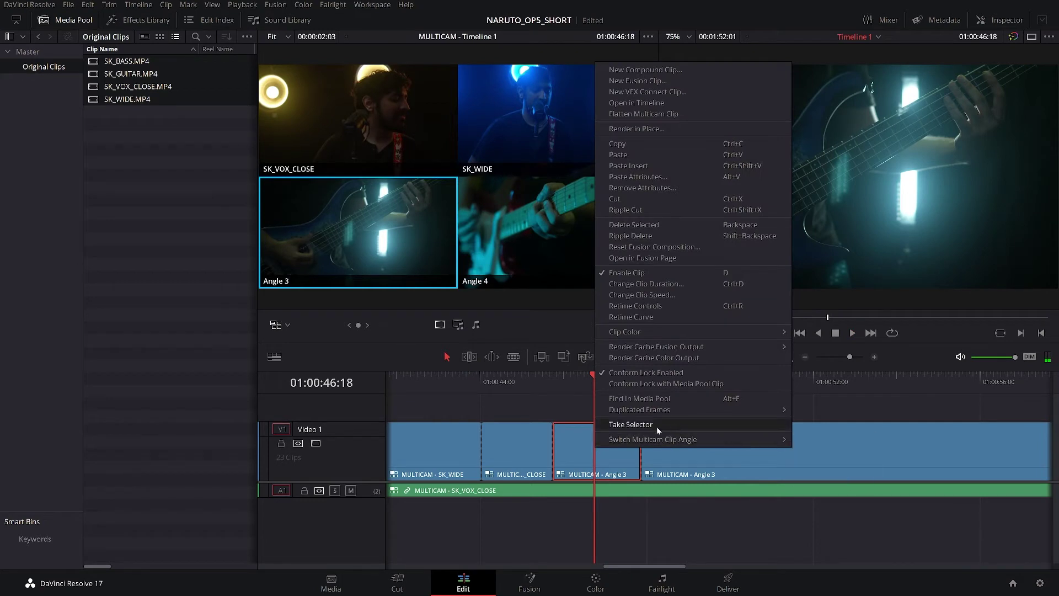
{"action": "left_click", "coordinate": [619, 527]}
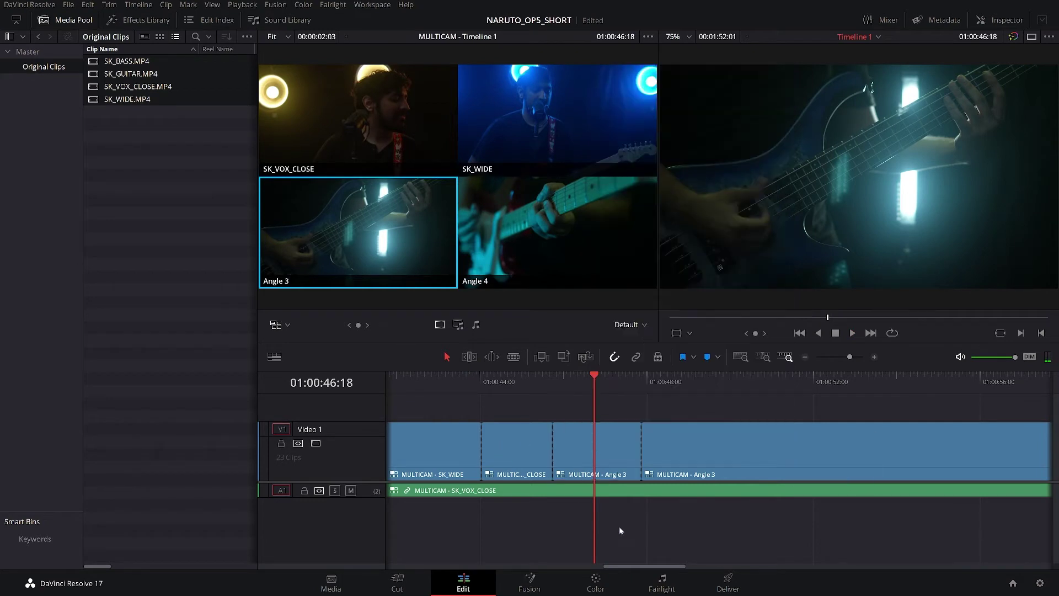
{"action": "left_click", "coordinate": [568, 386]}
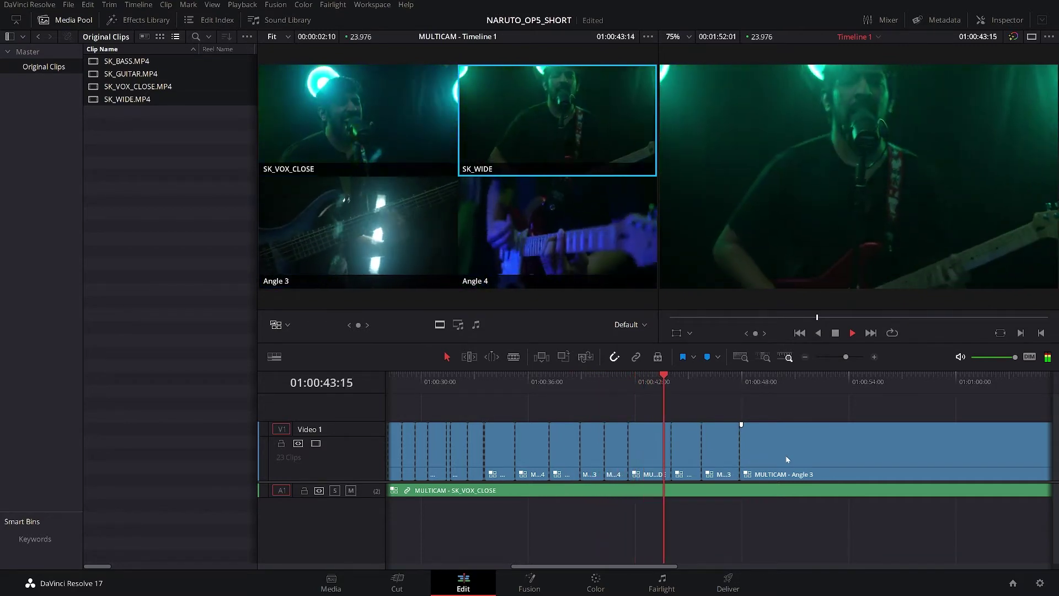
{"action": "scroll", "coordinate": [785, 455], "scroll_direction": "down", "scroll_amount": 3}
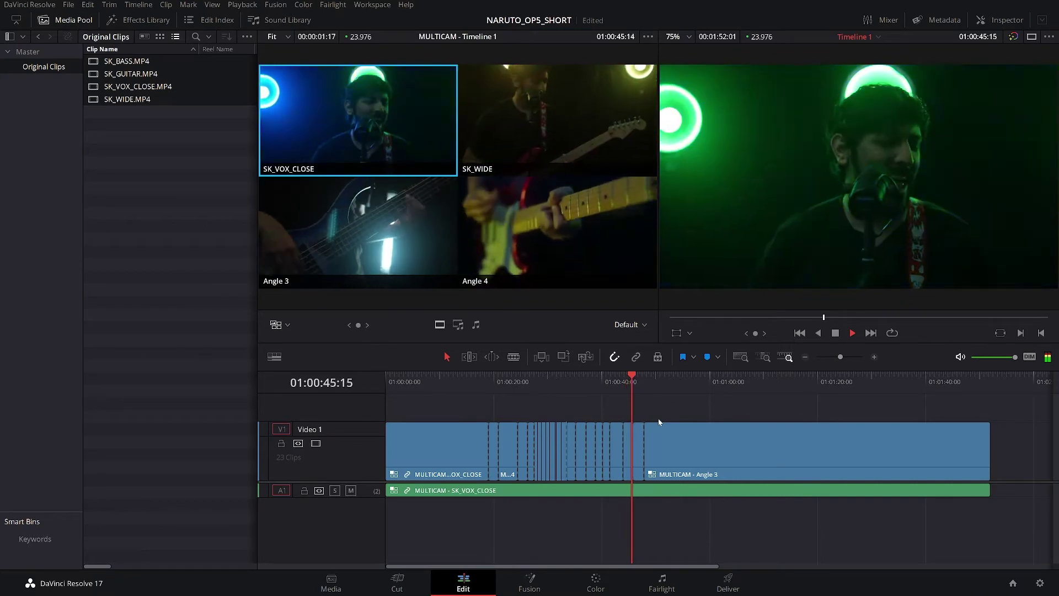
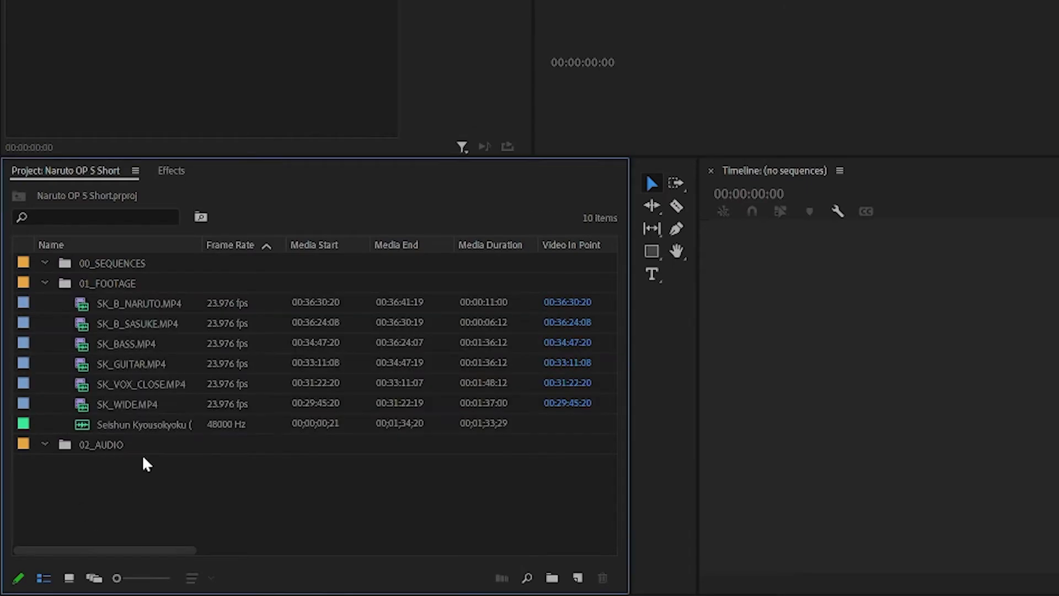
In Premiere Pro, move the Seishun song into 02_AUDIO and create Multicam_SEISHUN from it and the four camera clips, synced by audio track channel 1
{"action": "left_click_drag", "start_coordinate": [125, 426], "coordinate": [117, 455]}
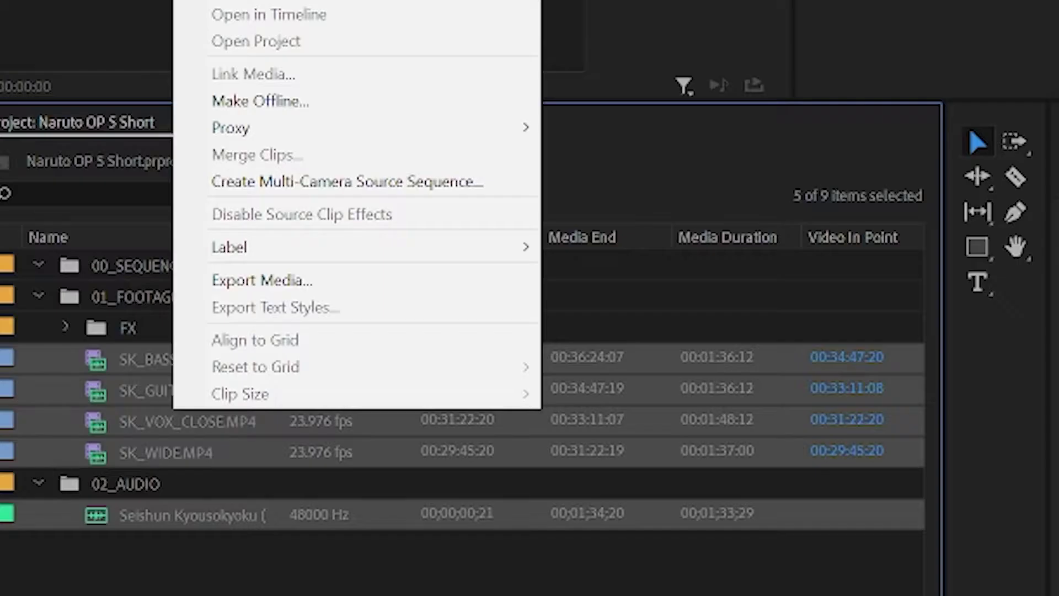
{"action": "left_click", "coordinate": [251, 192]}
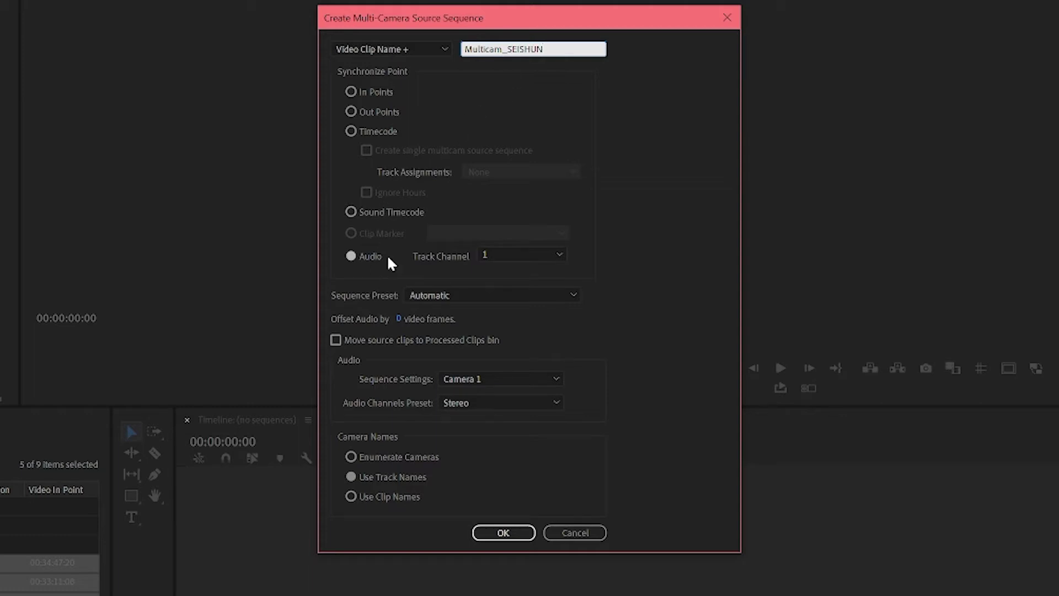
{"action": "left_click", "coordinate": [506, 256]}
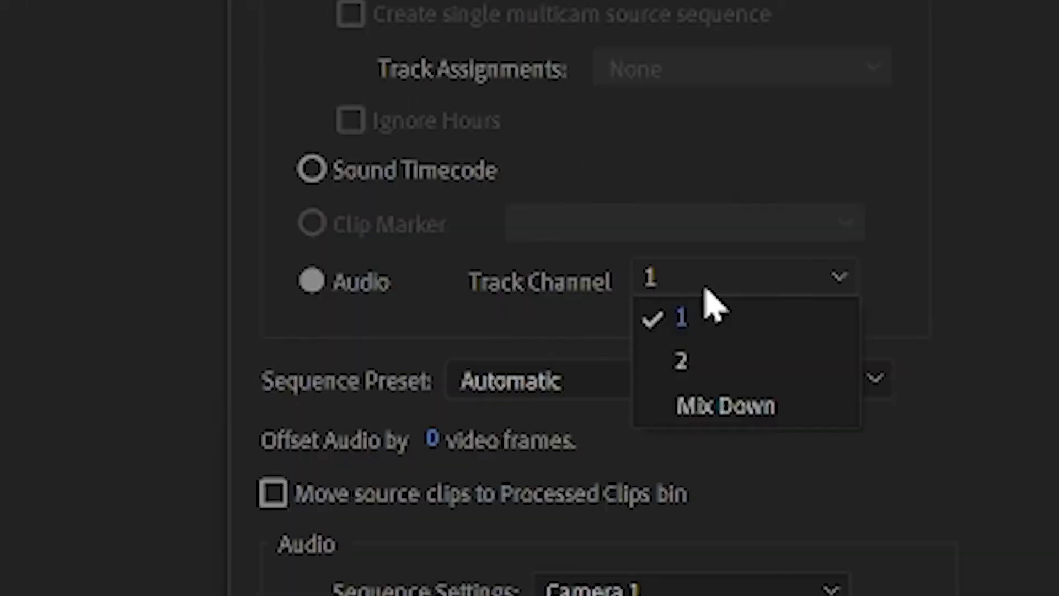
{"action": "left_click", "coordinate": [505, 258]}
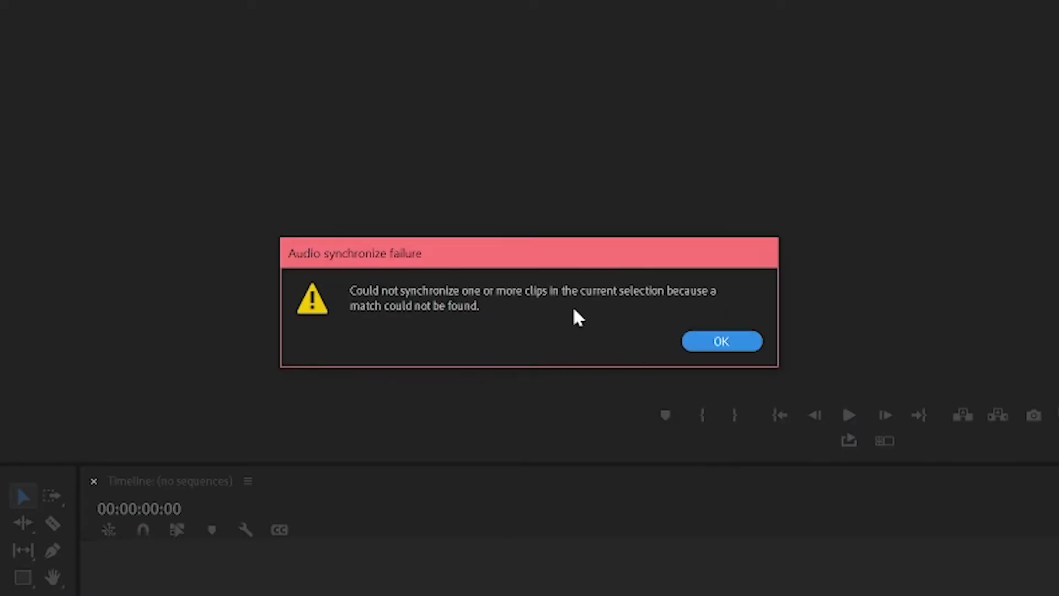
{"action": "left_click", "coordinate": [719, 342]}
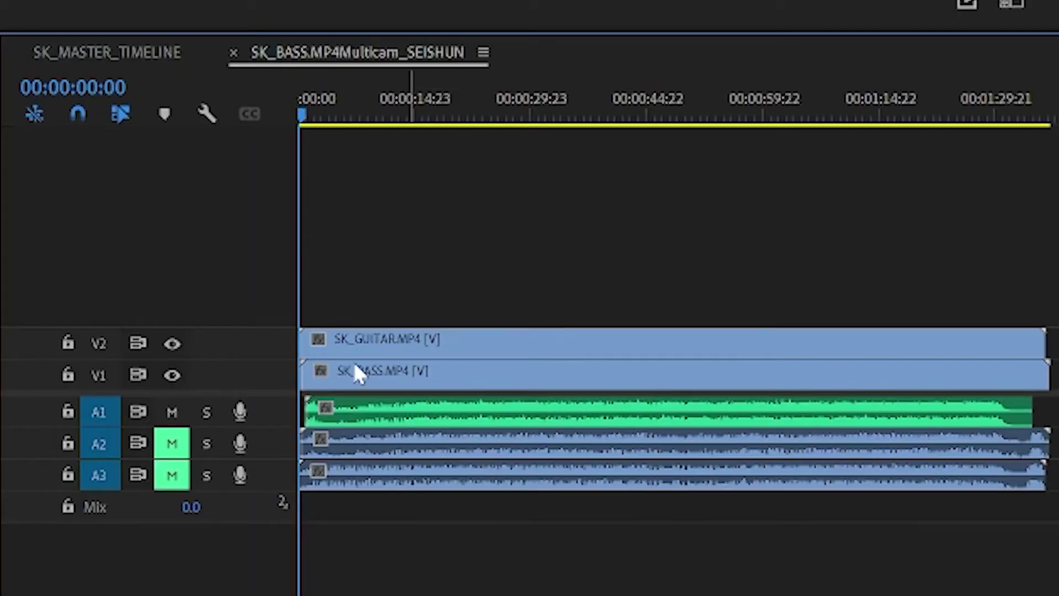
Confirm the program monitor's button layout with Toggle Multi-Camera View, then turn on multi-camera view and play SK_MASTER_TIMELINE
{"action": "key", "text": "ctrl+minus"}
{"action": "key", "text": "alt+minus"}
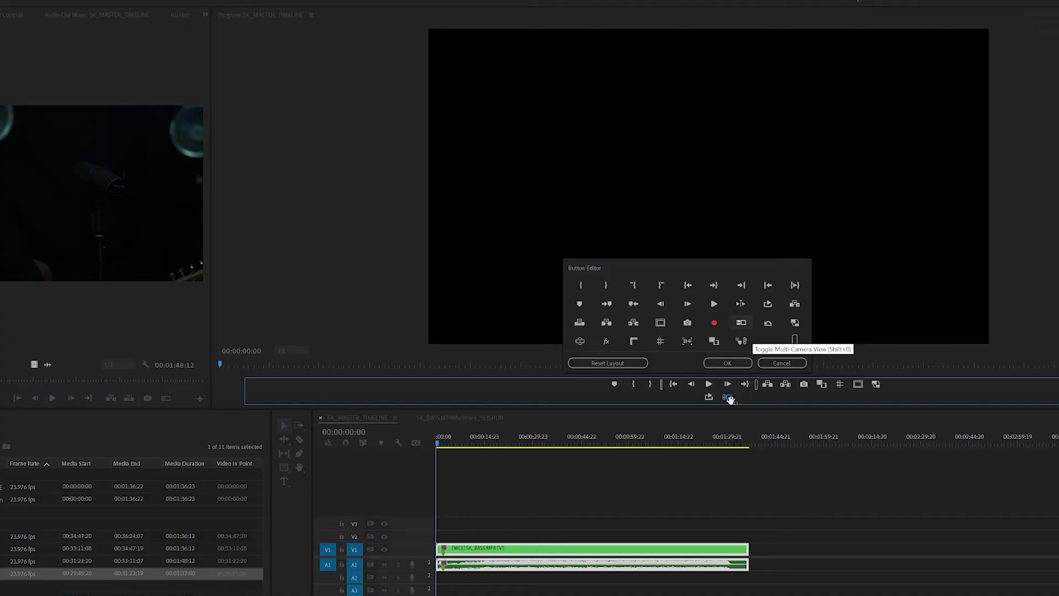
{"action": "left_click", "coordinate": [729, 363]}
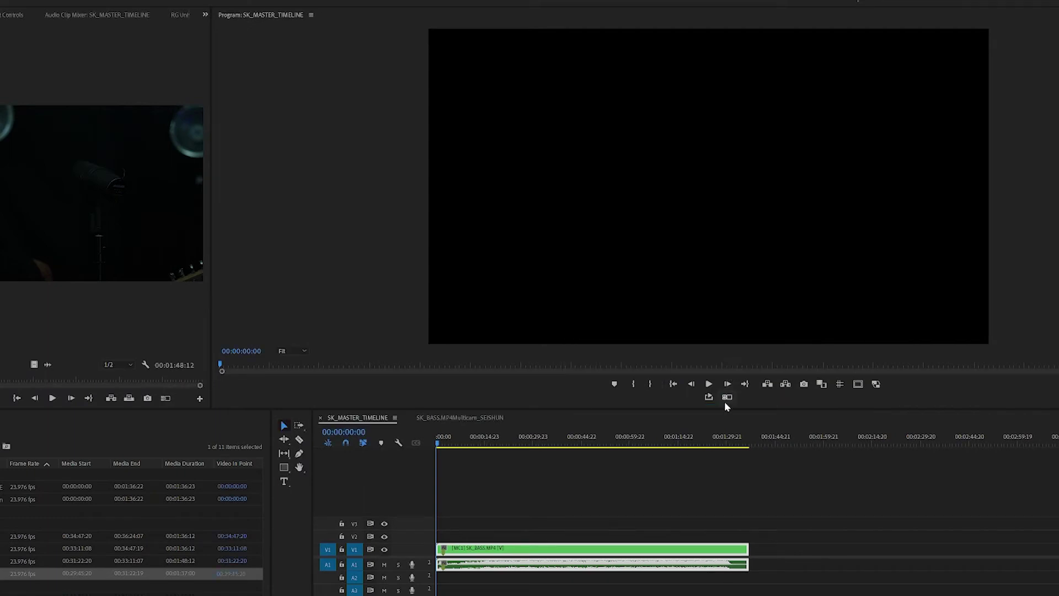
{"action": "left_click", "coordinate": [727, 397]}
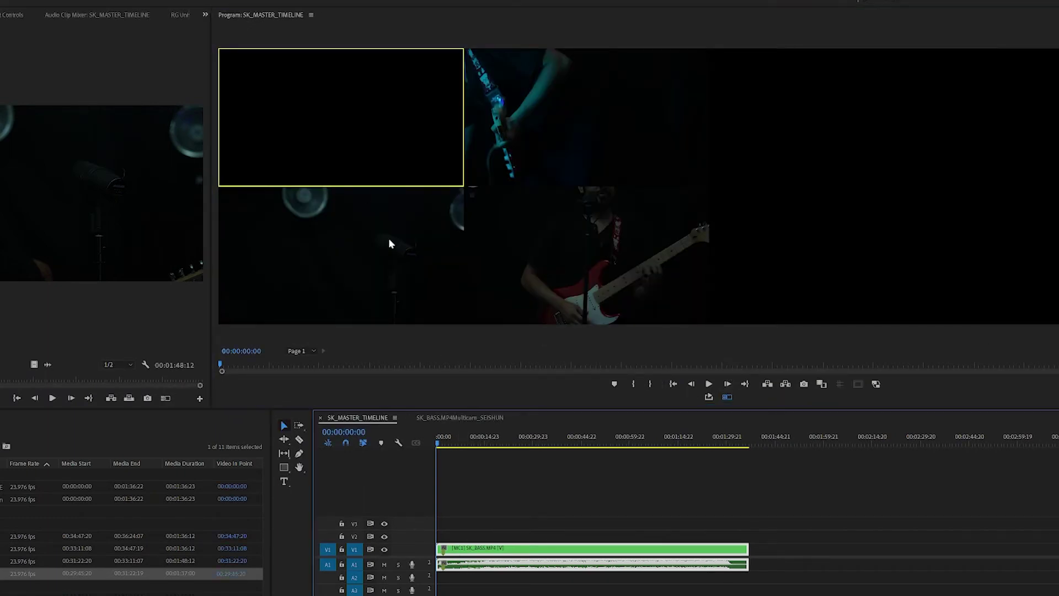
{"action": "key", "text": "space"}
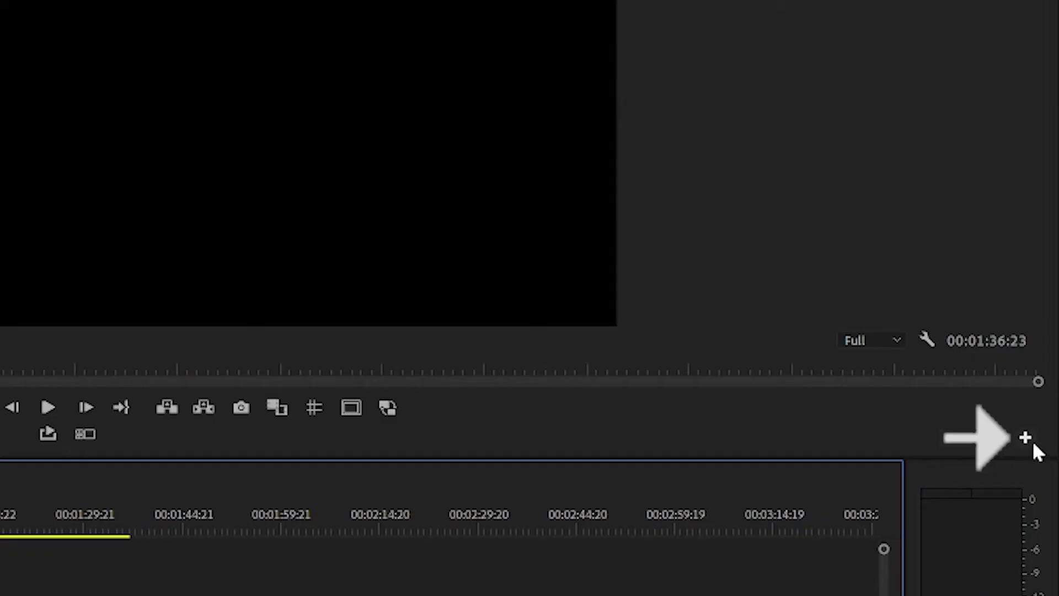
Customize the program monitor's buttons with Toggle Multi-Camera View and Toggle Proxies, and turn on multi-camera view
{"action": "left_click", "coordinate": [1027, 439]}
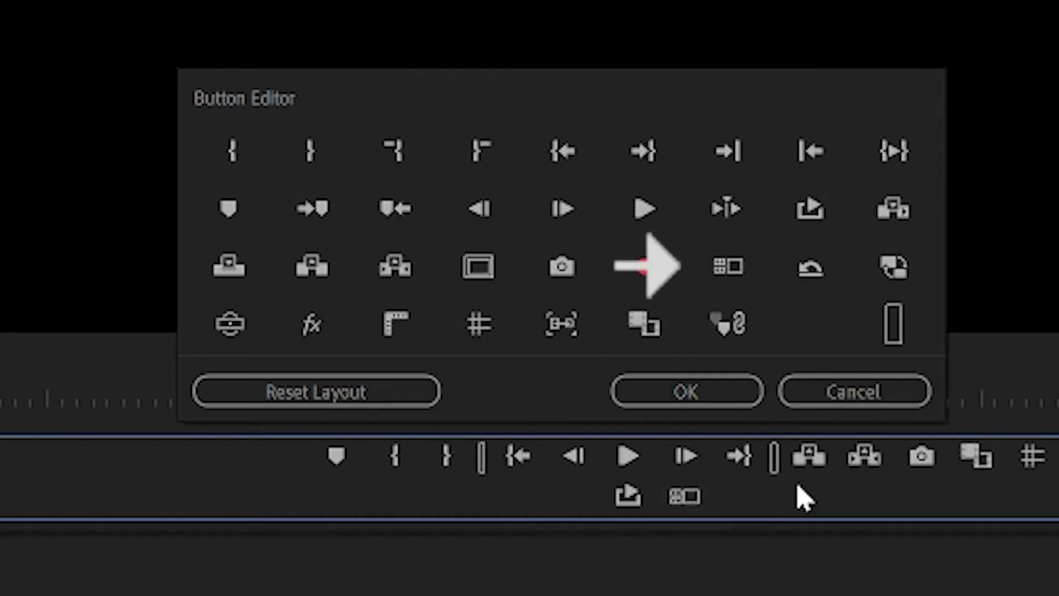
{"action": "left_click_drag", "start_coordinate": [726, 268], "coordinate": [698, 512]}
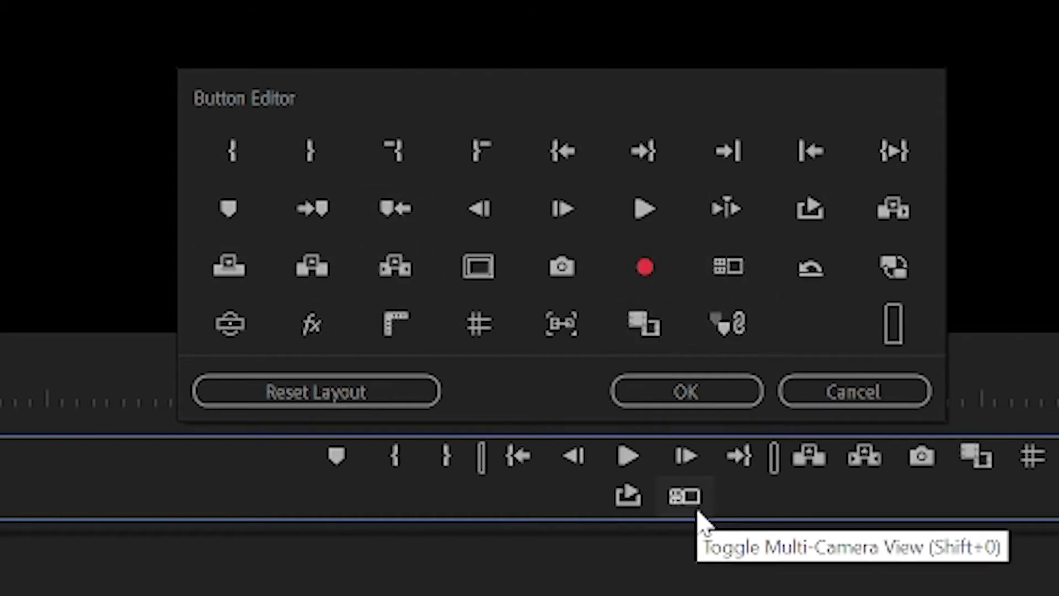
{"action": "left_click", "coordinate": [736, 394]}
{"action": "left_click", "coordinate": [684, 495]}
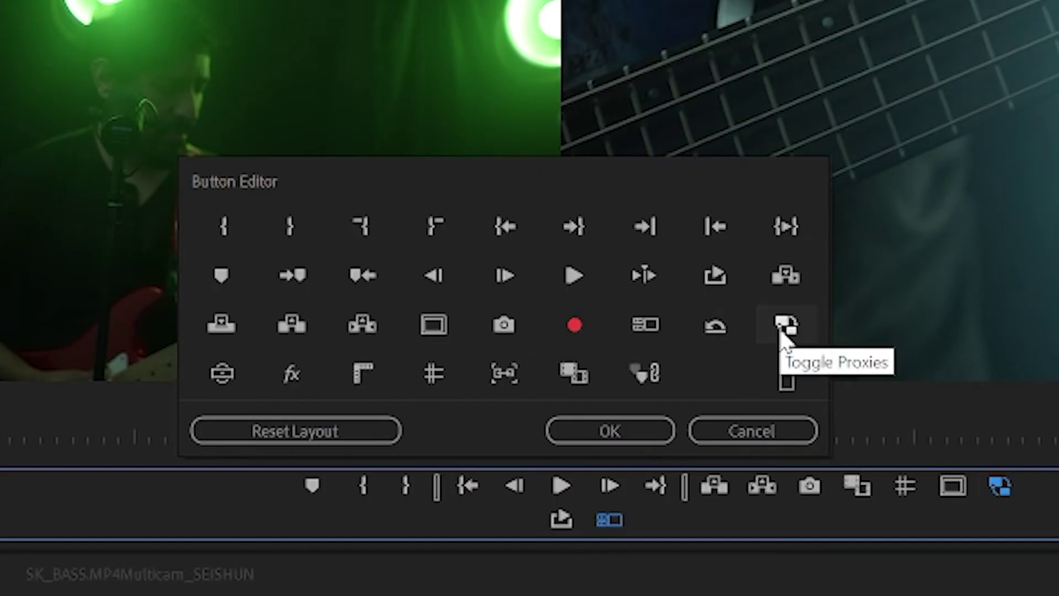
{"action": "left_click", "coordinate": [609, 431]}
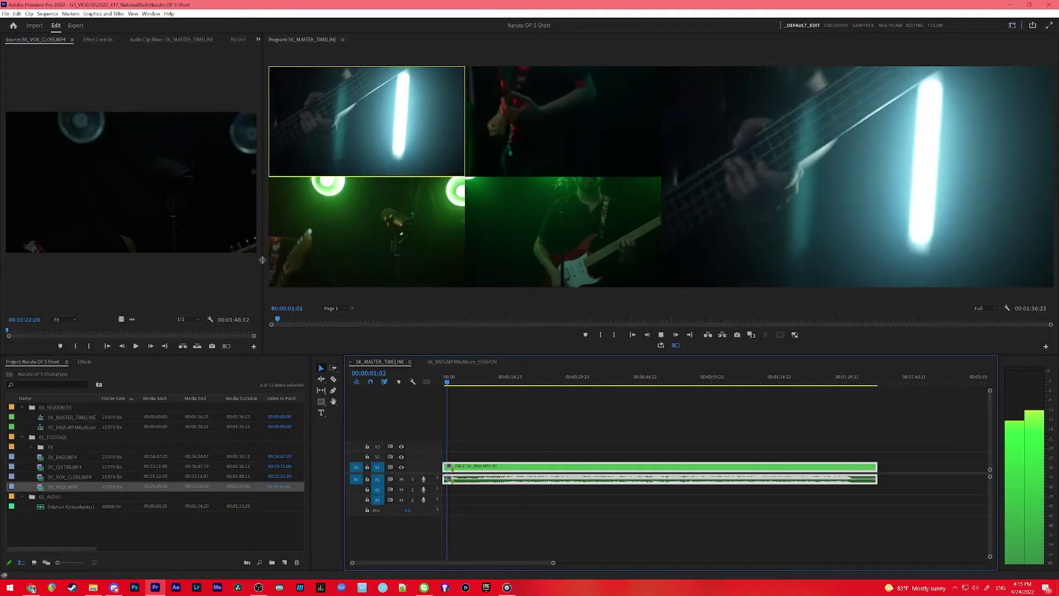
Widen the program monitor during multicam playback and check the multi-camera page options, keeping Page 1
{"action": "left_click_drag", "start_coordinate": [263, 313], "coordinate": [122, 314]}
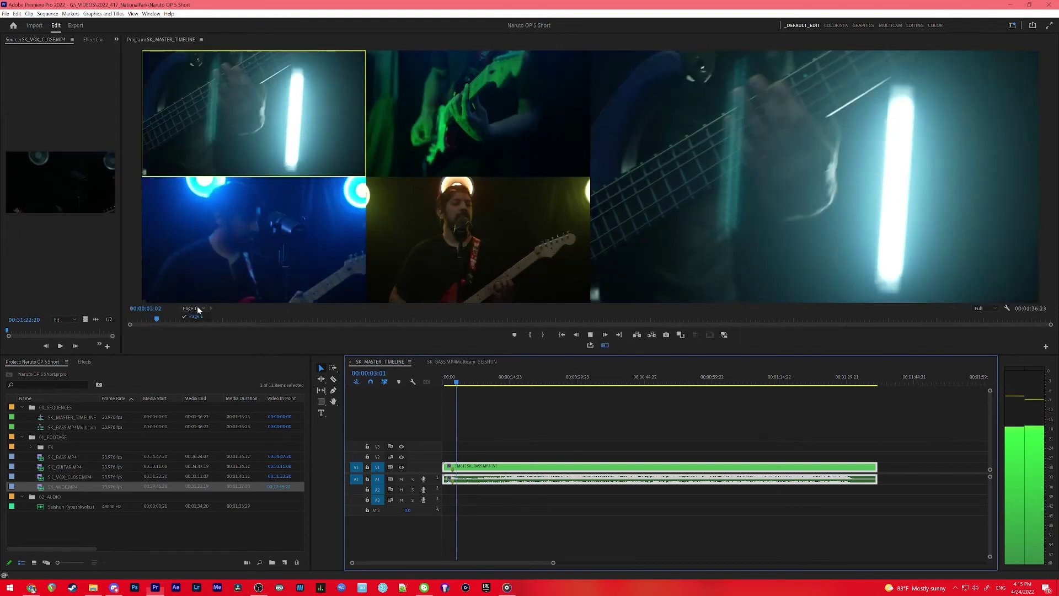
{"action": "left_click", "coordinate": [203, 309]}
{"action": "left_click", "coordinate": [220, 307]}
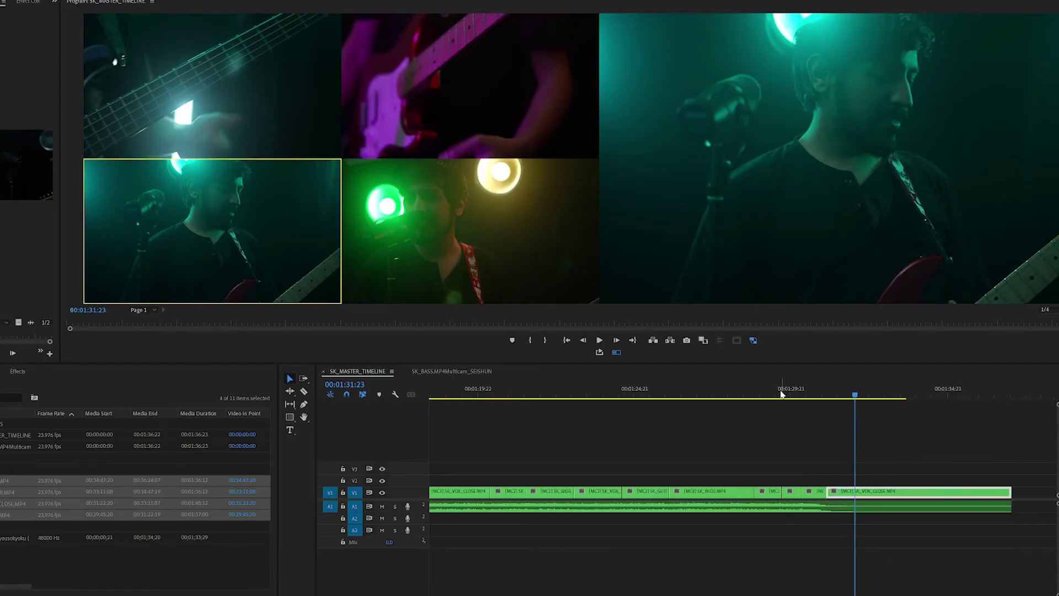
Adjust the cut before the final SK_VOX_CLOSE segment so it starts at about 00:01:30:12, and play the timeline backwards
{"action": "left_click_drag", "start_coordinate": [780, 393], "coordinate": [789, 414]}
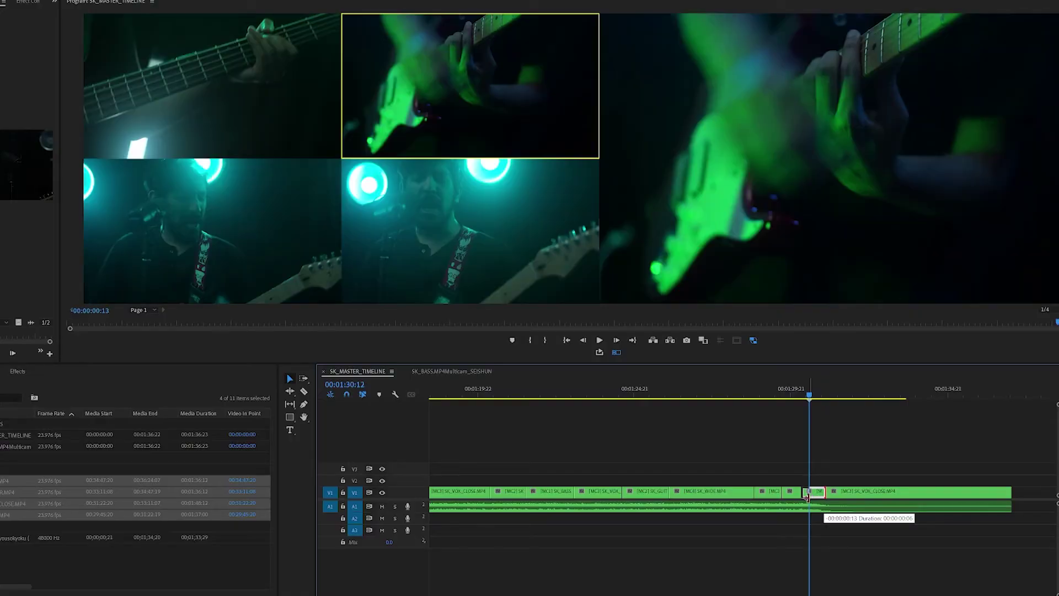
{"action": "left_click_drag", "start_coordinate": [812, 492], "coordinate": [826, 494]}
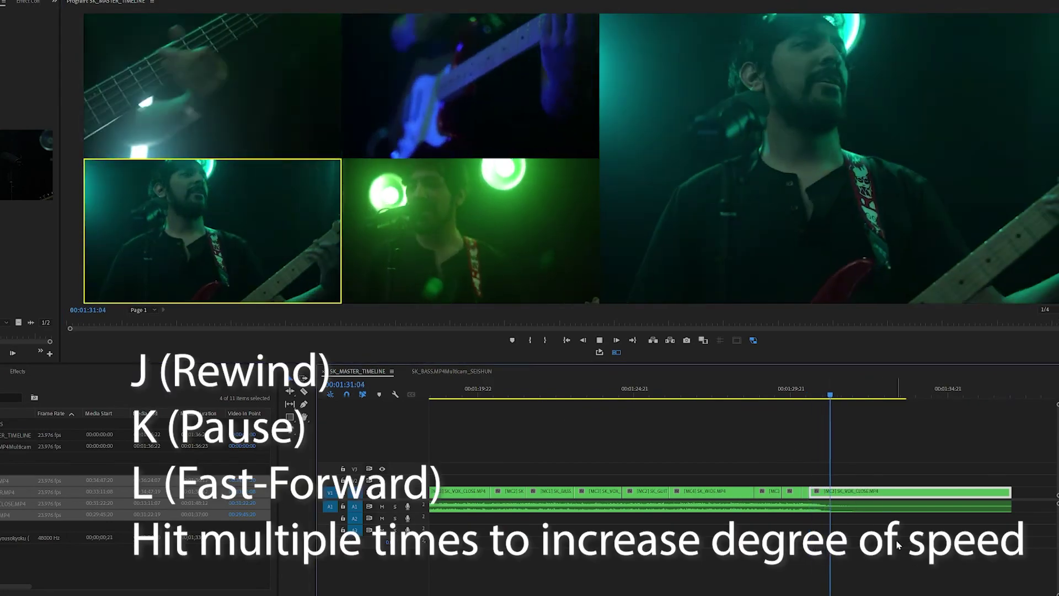
{"action": "key", "text": "j"}
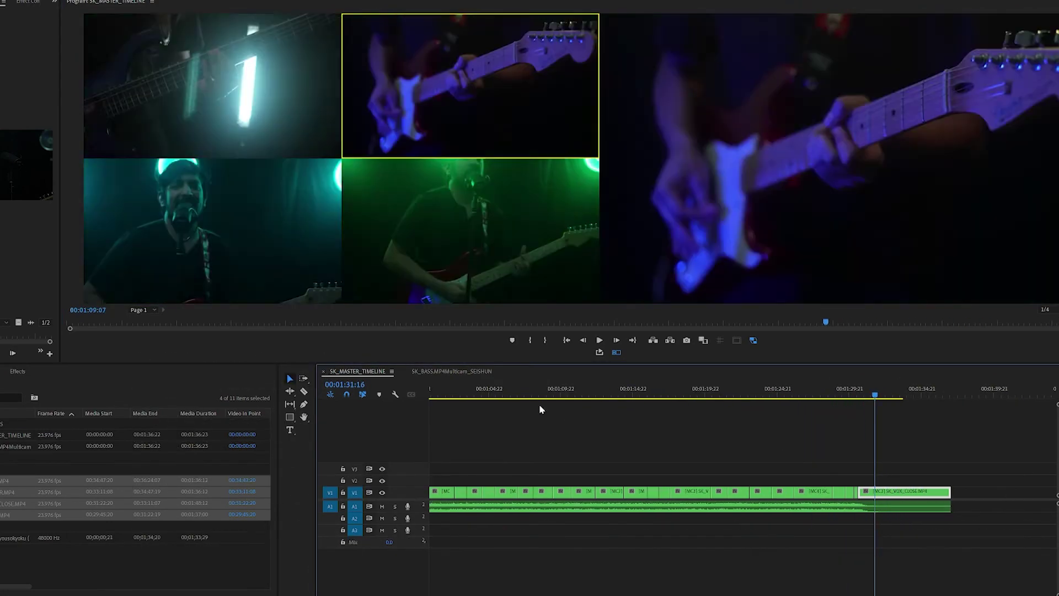